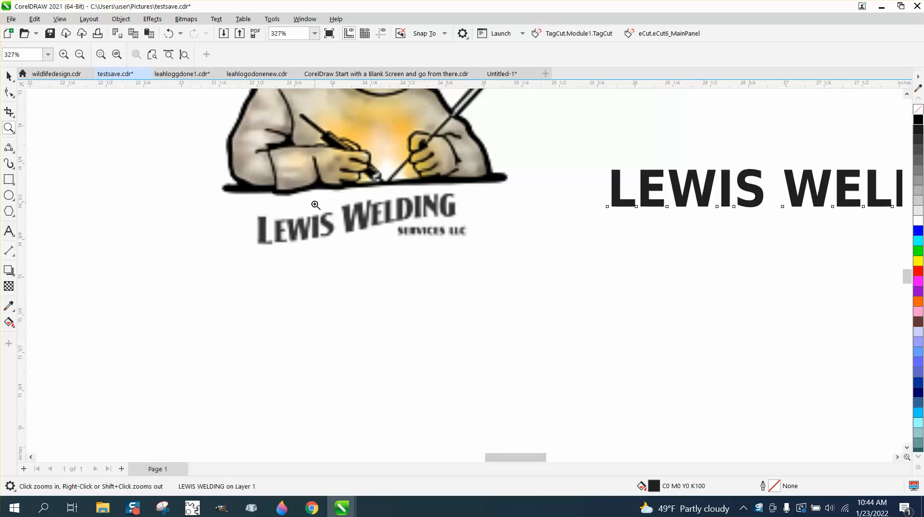
# Step: Draw a 3-point curve about 1.3 in wide along the baseline of the "Lewis Welding" lettering in the logo image
pyautogui.scroll(-1, 327, 204)
pyautogui.scroll(-1, 246, 233)
pyautogui.click(9, 76)
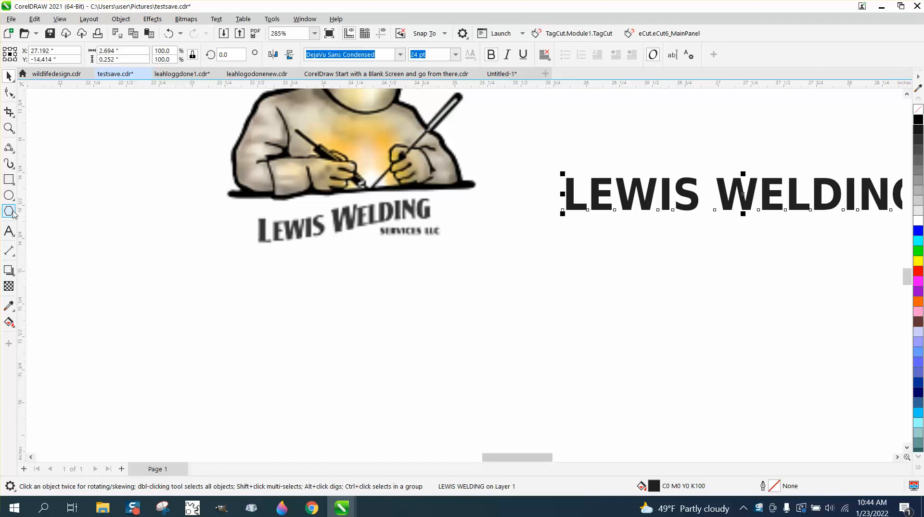
pyautogui.click(13, 165)
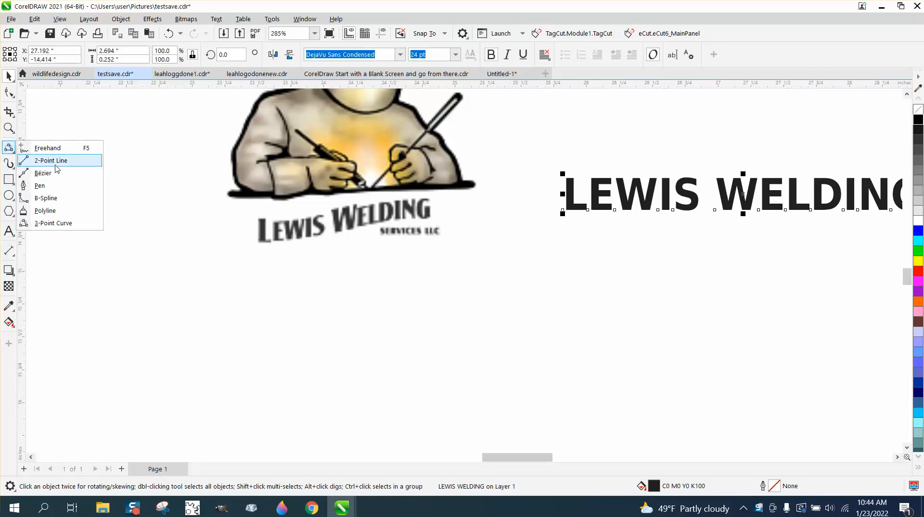
pyautogui.click(62, 226)
pyautogui.click(8, 127)
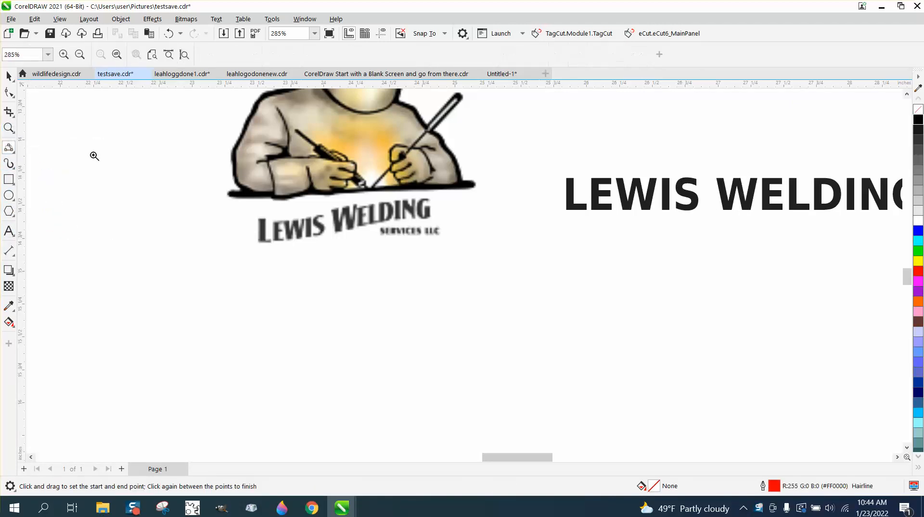
pyautogui.click(569, 322)
pyautogui.press('space')
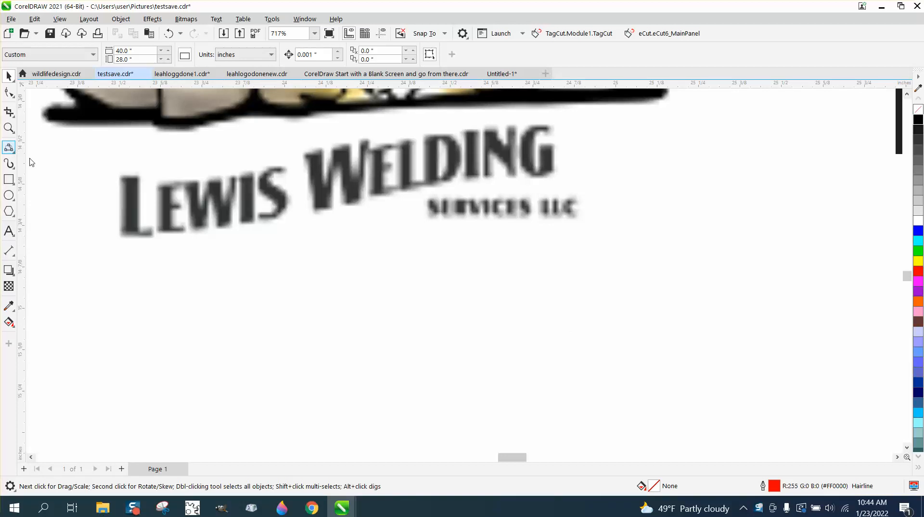
pyautogui.click(9, 147)
pyautogui.moveTo(121, 238); pyautogui.dragTo(553, 174)
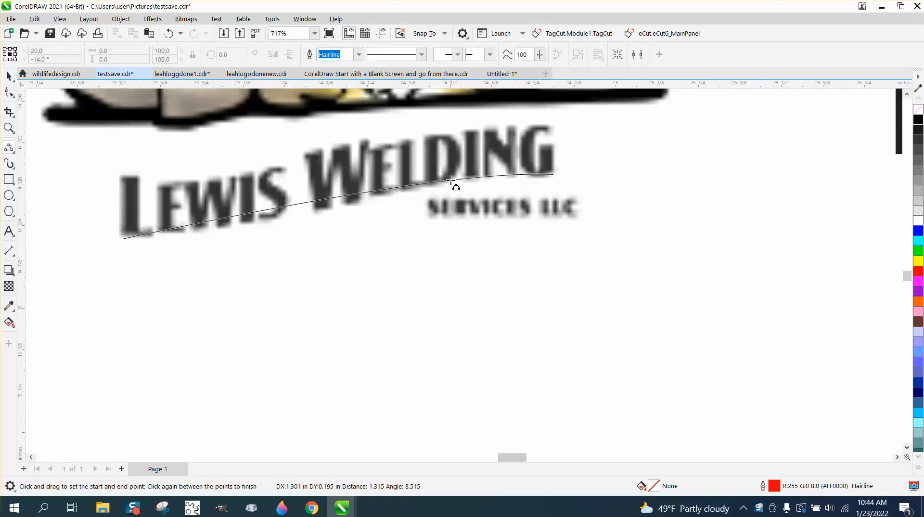
pyautogui.click(445, 183)
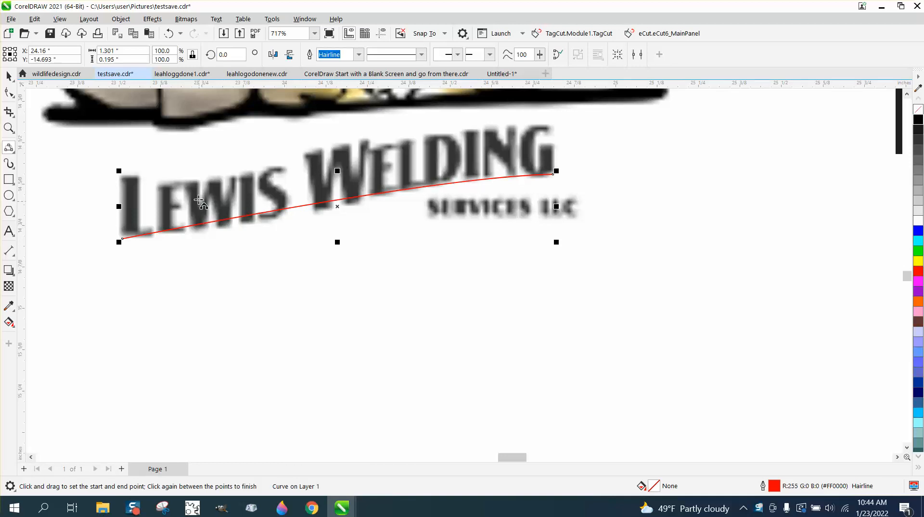
# Step: Add a cusp node near the curve's middle and bend the section under "Lewis" downward to follow the lettering's baseline
pyautogui.click(9, 92)
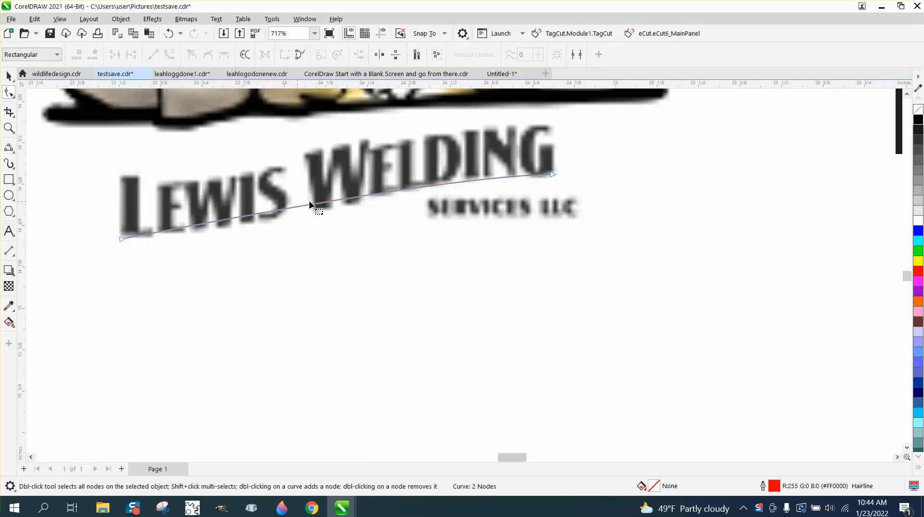
pyautogui.doubleClick(342, 199)
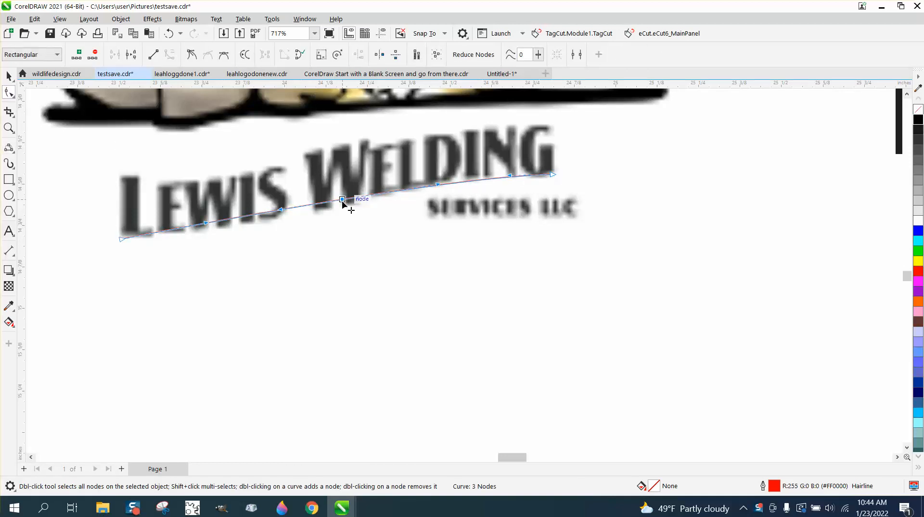
pyautogui.moveTo(342, 200); pyautogui.dragTo(342, 207)
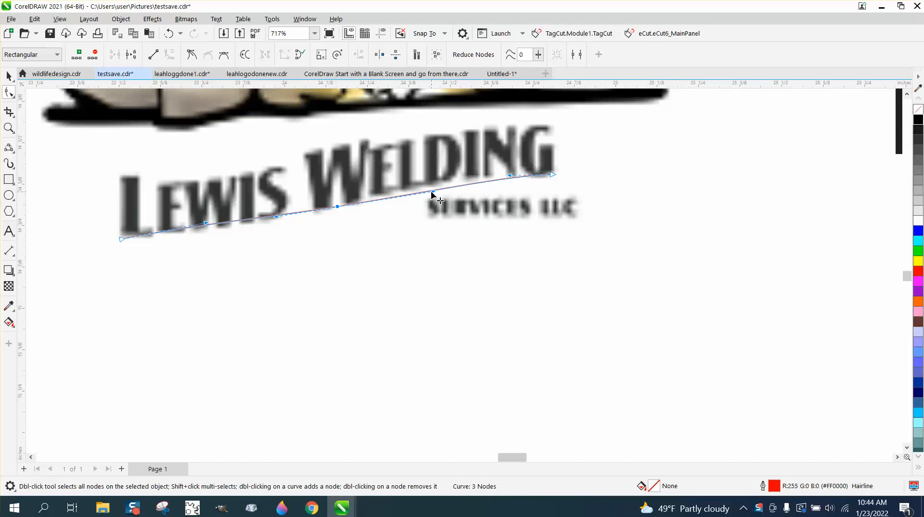
pyautogui.moveTo(431, 193); pyautogui.dragTo(431, 189)
pyautogui.rightClick(336, 207)
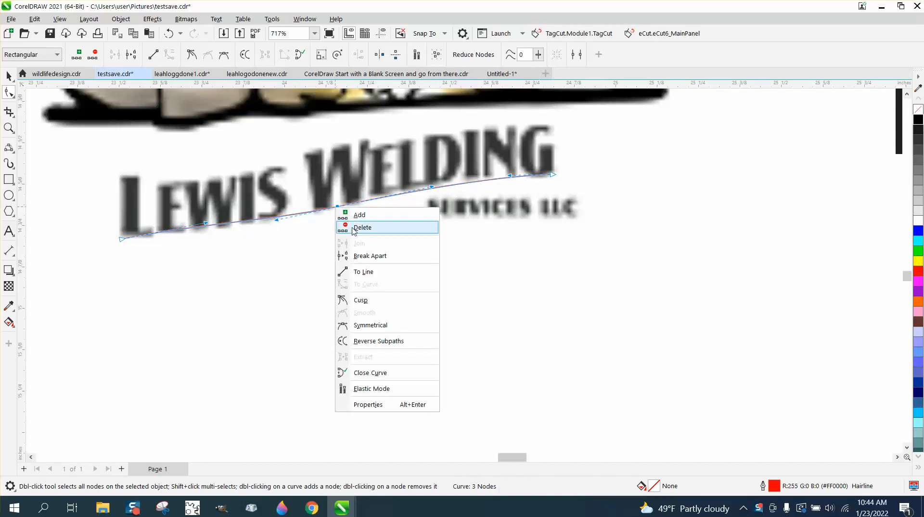
pyautogui.click(357, 301)
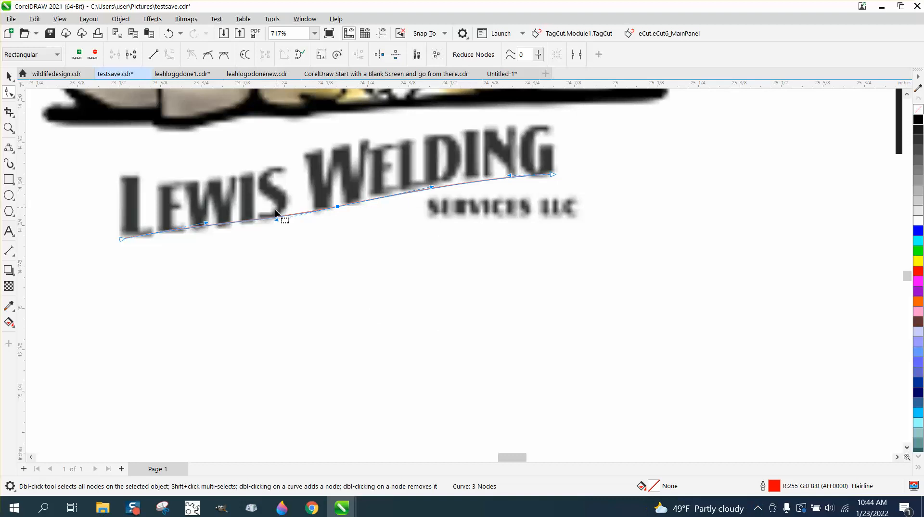
pyautogui.moveTo(276, 220); pyautogui.dragTo(270, 229)
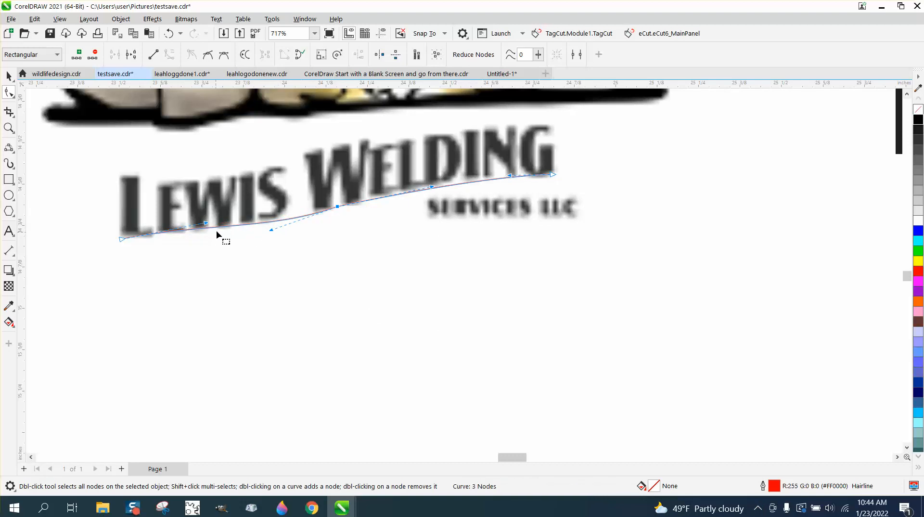
pyautogui.moveTo(208, 224)
pyautogui.mouseDown()
pyautogui.moveTo(210, 239)
pyautogui.moveTo(202, 234)
pyautogui.mouseUp()
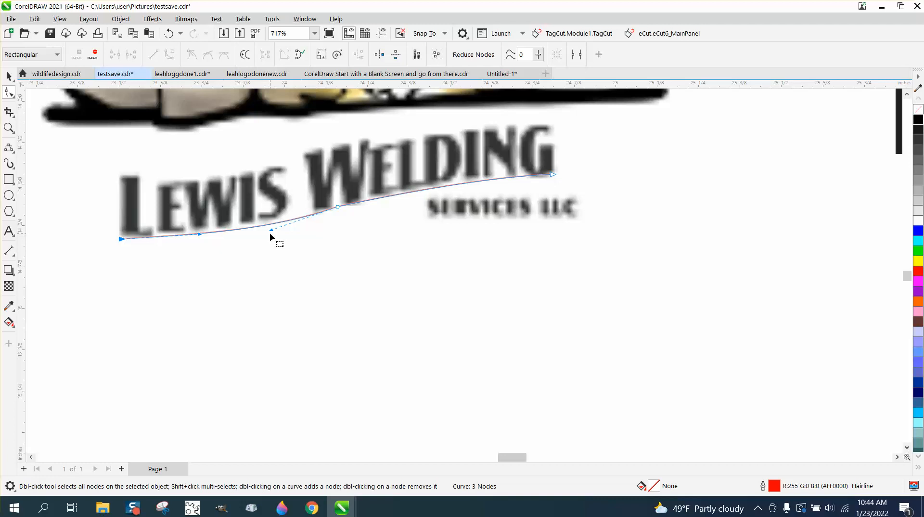
# Step: Delete the curve's middle node and lower the right end node's handle slightly to smooth the S-shape
pyautogui.click(338, 206)
pyautogui.press('Delete')
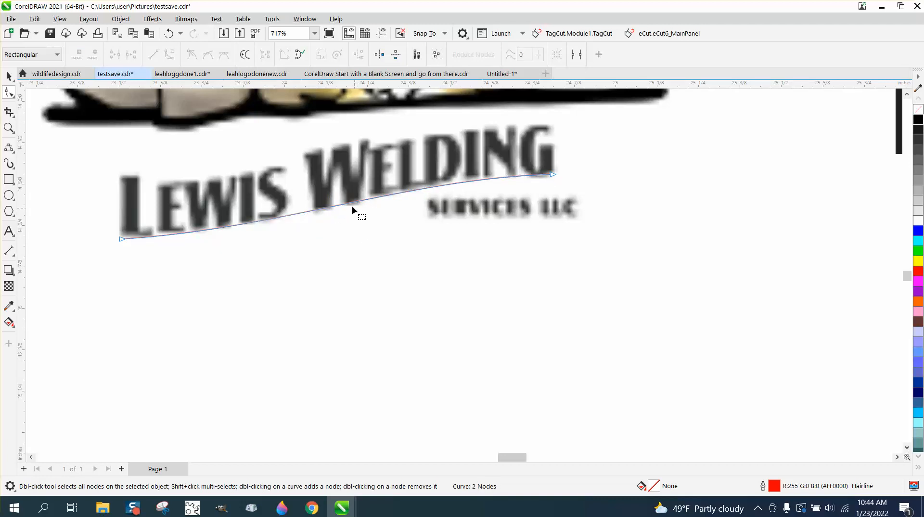
pyautogui.click(552, 175)
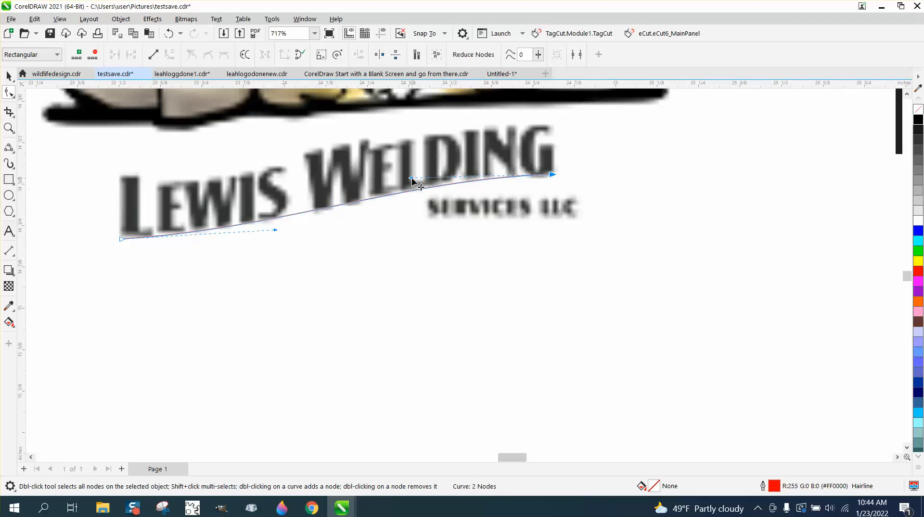
pyautogui.moveTo(412, 178); pyautogui.dragTo(413, 186)
# Step: Move the red curve away from the logo image to just below the large "LEWIS WELDING" text
pyautogui.scroll(-3, 347, 276)
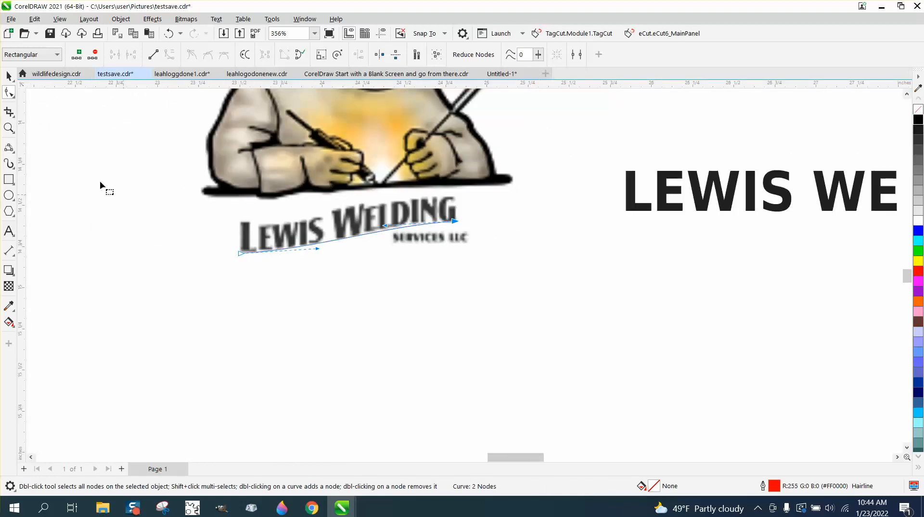
pyautogui.press('space')
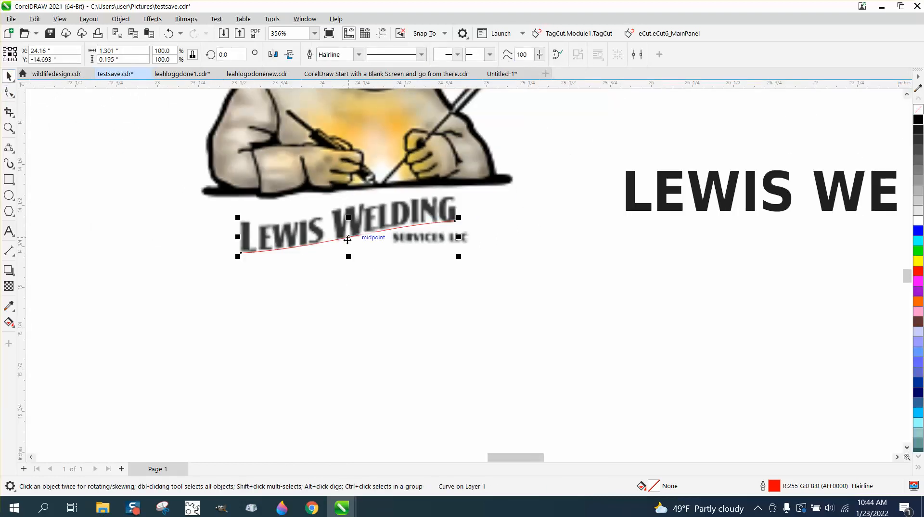
pyautogui.moveTo(349, 243); pyautogui.dragTo(741, 275)
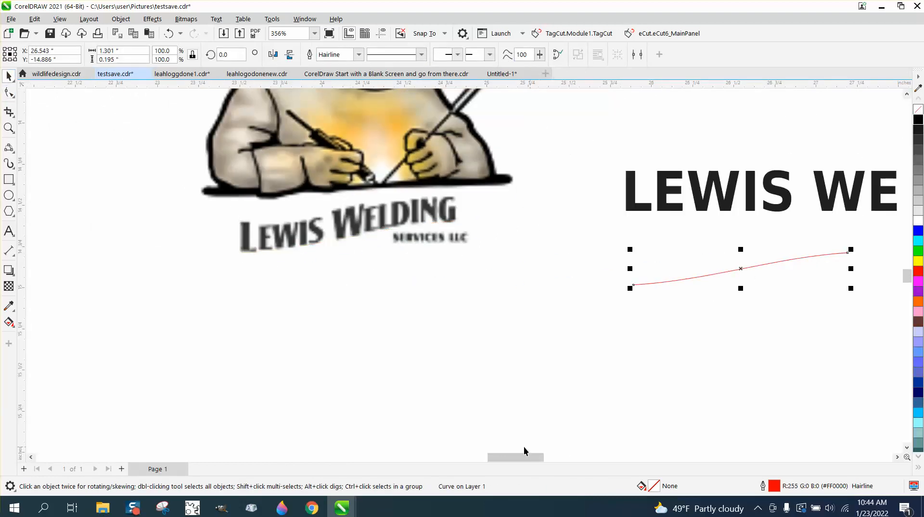
# Step: Scale the "LEWIS WELDING" text proportionally to about 47.5% and place it just above the red curve
pyautogui.moveTo(525, 457); pyautogui.dragTo(547, 457)
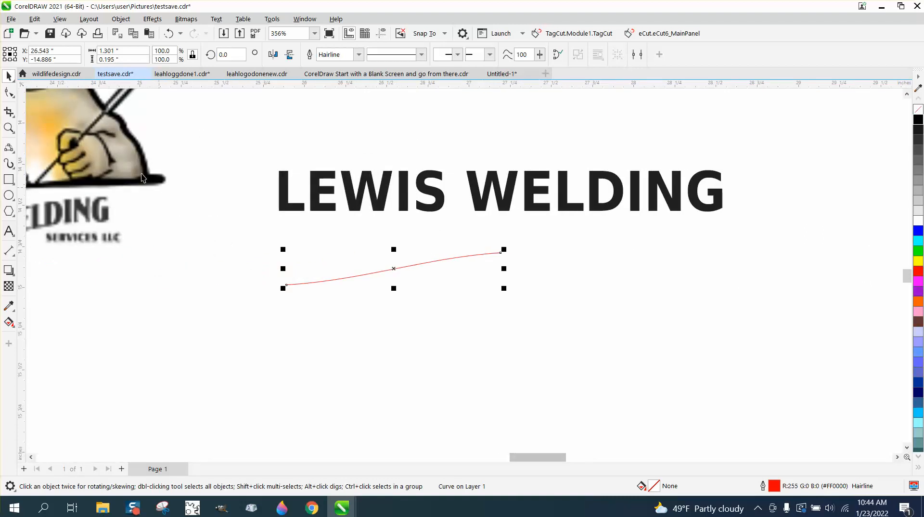
pyautogui.click(478, 210)
pyautogui.moveTo(726, 167); pyautogui.dragTo(580, 187)
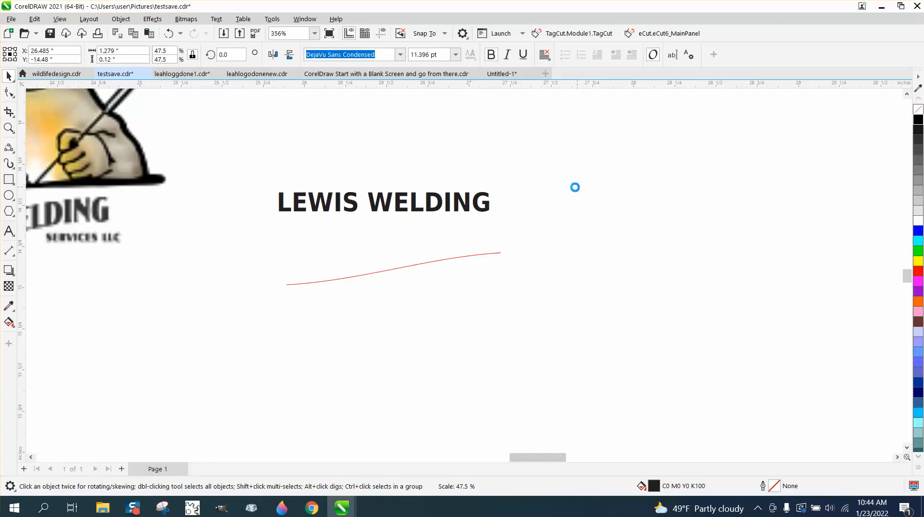
pyautogui.moveTo(383, 201); pyautogui.dragTo(382, 237)
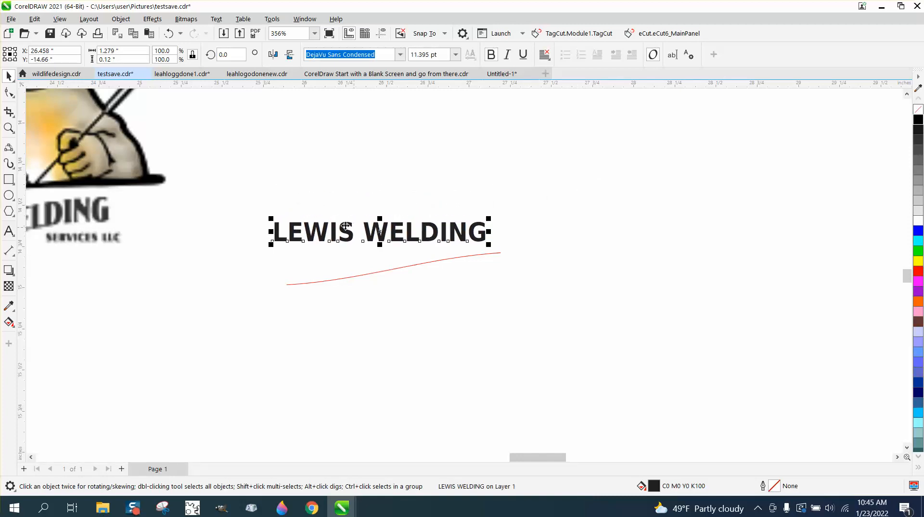
# Step: Duplicate the "LEWIS WELDING" text together with its curve and place the copy beside the original on the right
pyautogui.moveTo(252, 196); pyautogui.dragTo(553, 342)
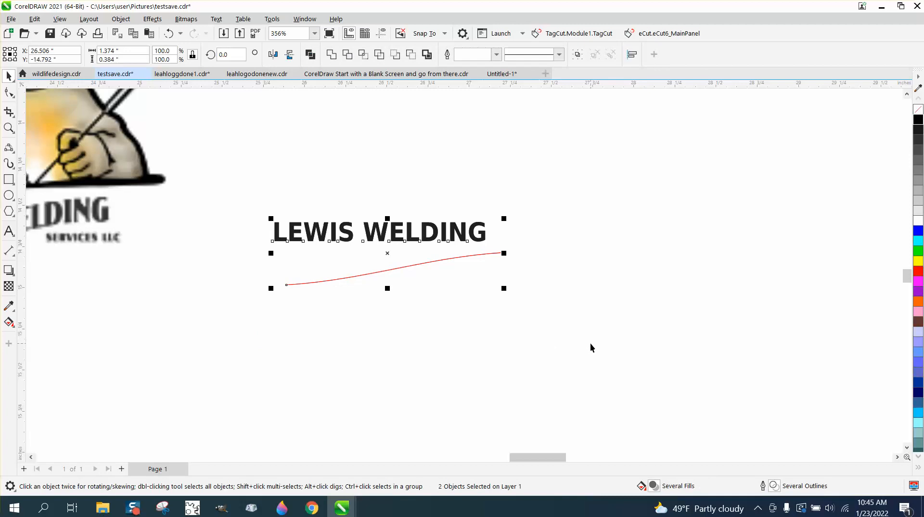
pyautogui.moveTo(388, 254); pyautogui.dragTo(669, 253)
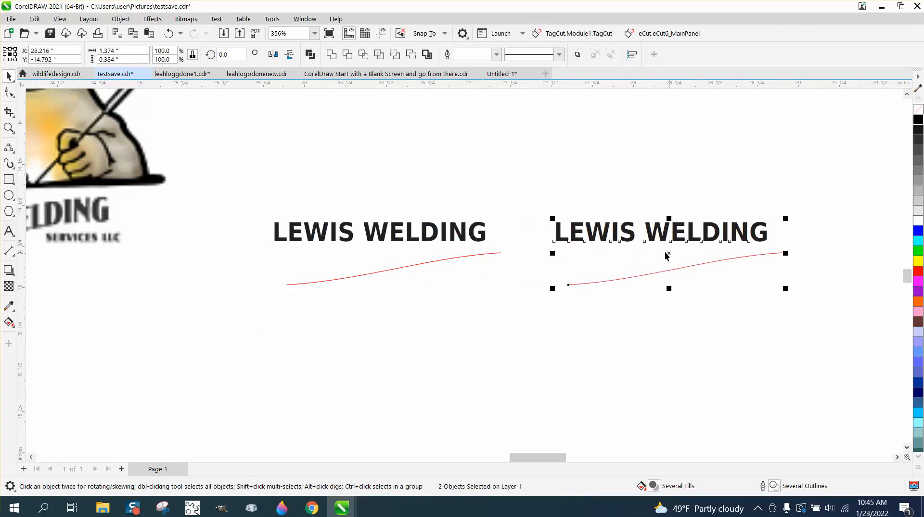
pyautogui.click(518, 168)
# Step: Fit the original "LEWIS WELDING" text to the red curve below it, starting at the curve's left end
pyautogui.click(454, 230)
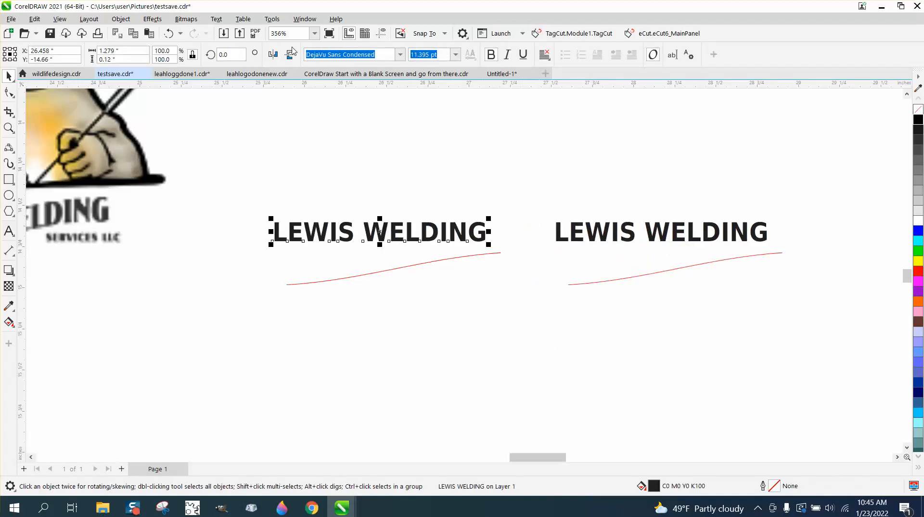
pyautogui.click(215, 19)
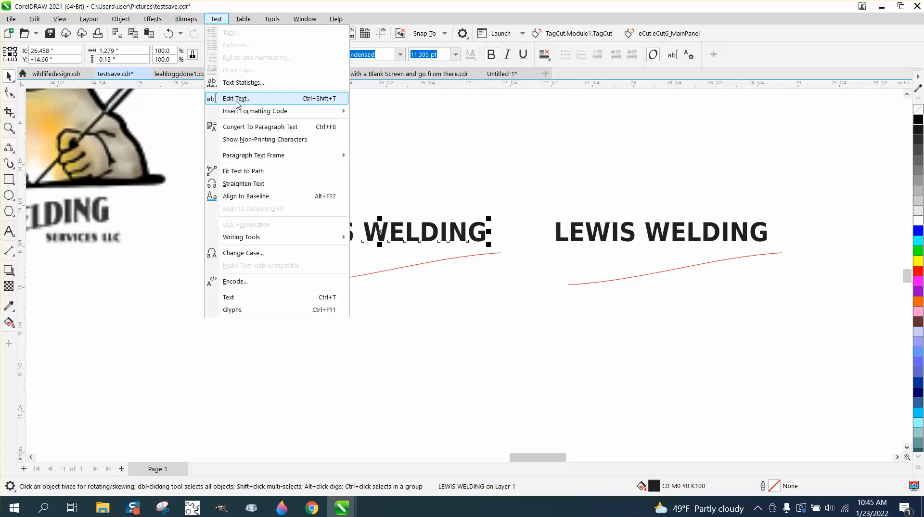
pyautogui.click(246, 171)
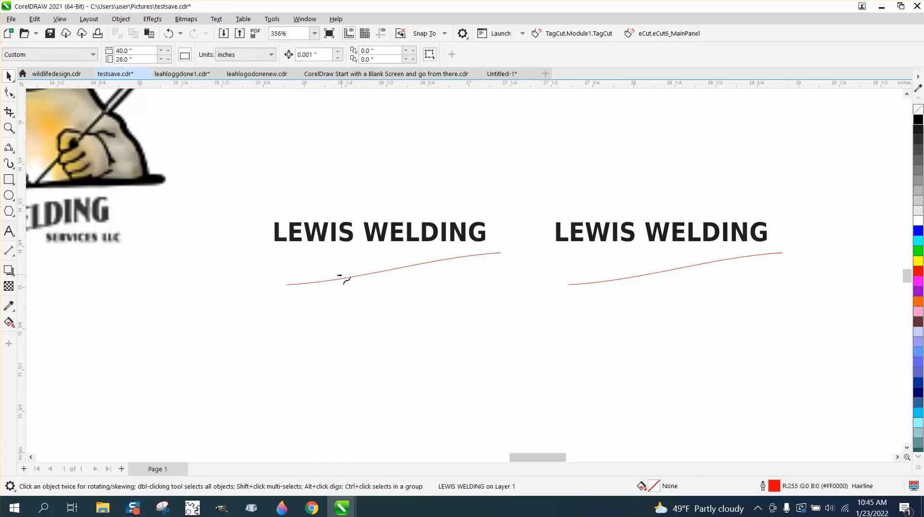
pyautogui.click(286, 285)
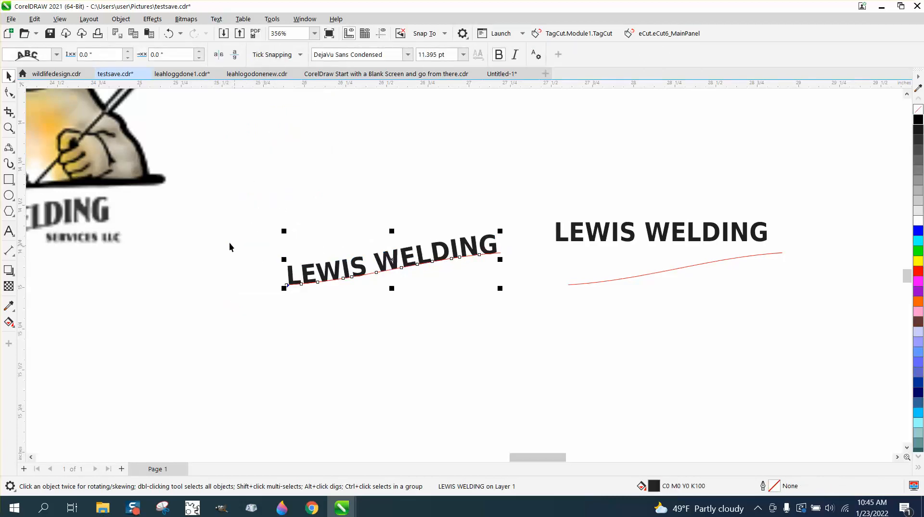
# Step: Break the fitted "LEWIS WELDING" text apart from its red path
pyautogui.click(9, 128)
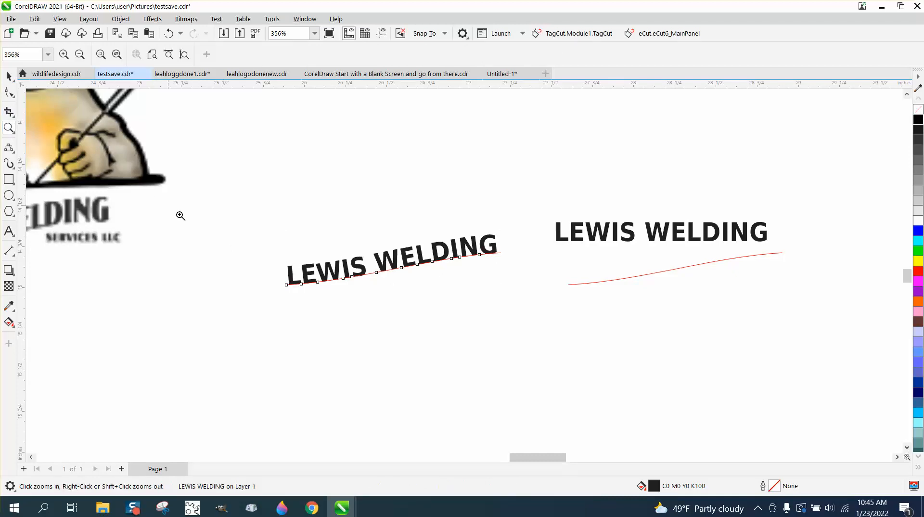
pyautogui.moveTo(216, 228); pyautogui.dragTo(514, 283)
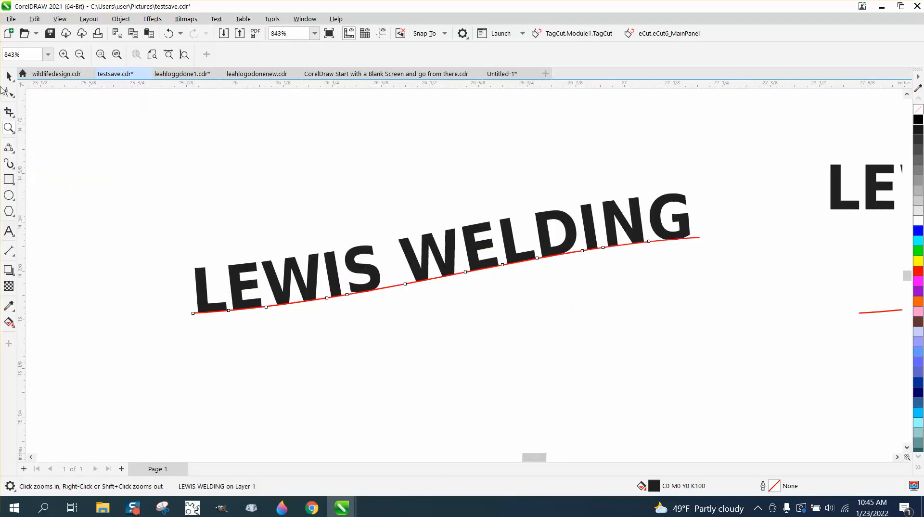
pyautogui.click(6, 76)
pyautogui.moveTo(138, 155); pyautogui.dragTo(752, 384)
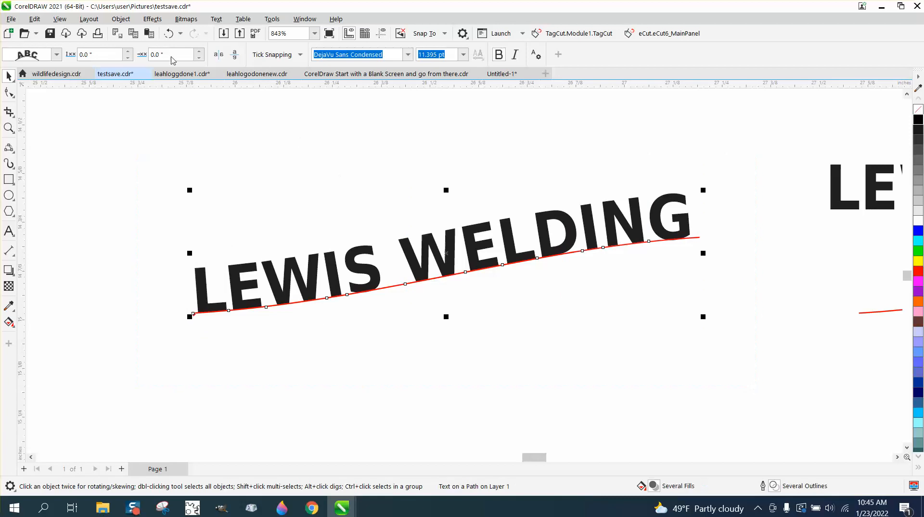
pyautogui.click(121, 19)
pyautogui.click(137, 277)
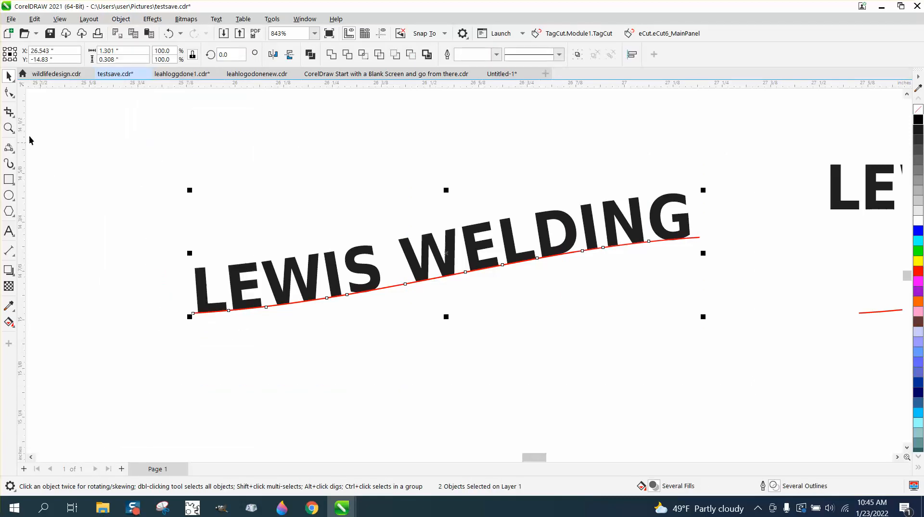
# Step: Set the initial L of "LEWIS" in the curved text to a font size of 18 pt
pyautogui.click(9, 93)
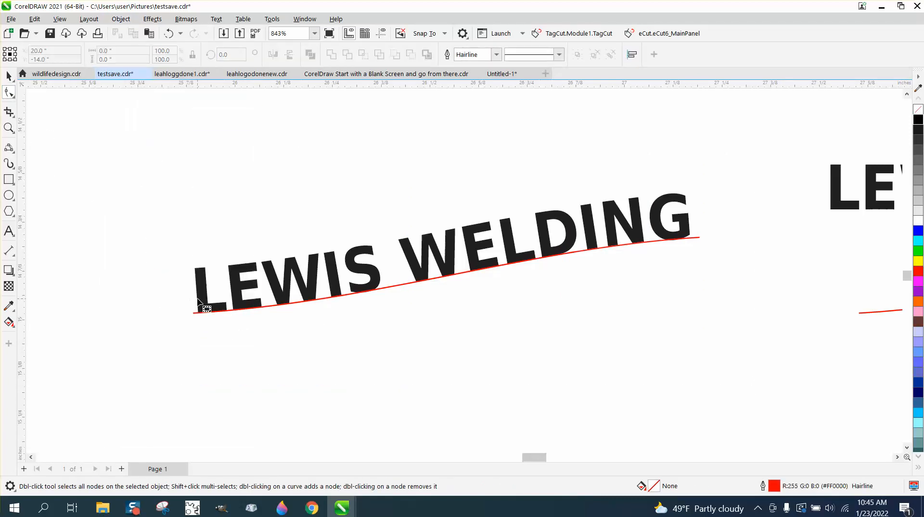
pyautogui.click(219, 306)
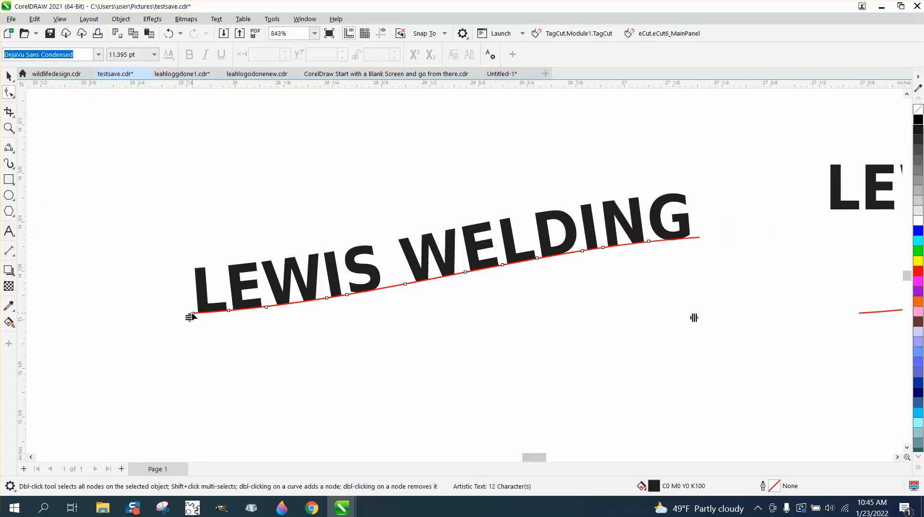
pyautogui.click(199, 313)
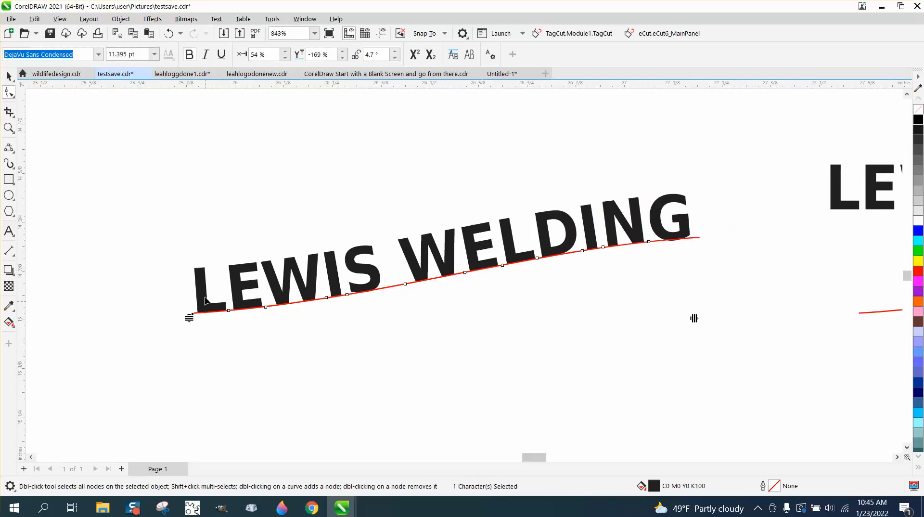
pyautogui.click(148, 55)
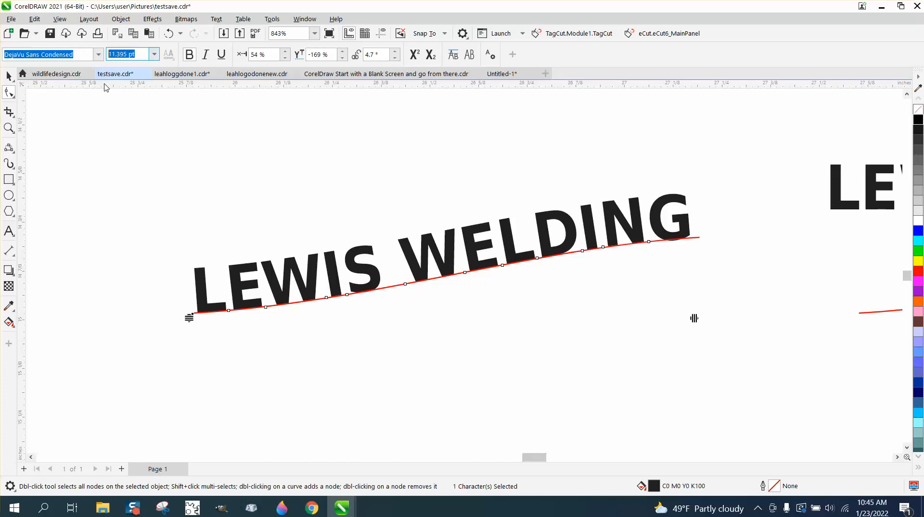
pyautogui.write('18')
pyautogui.press('Return')
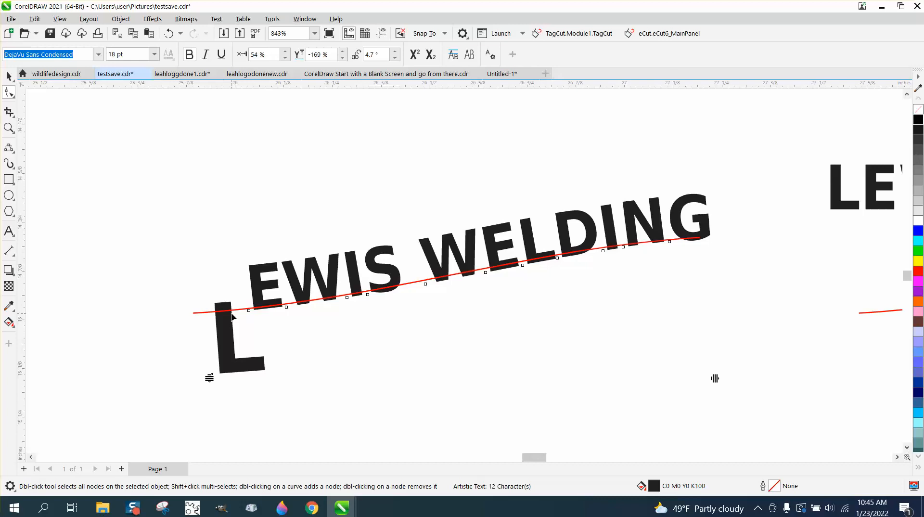
# Step: Enlarge the W of "WELDING" in the same curved text to 18 pt
pyautogui.click(426, 284)
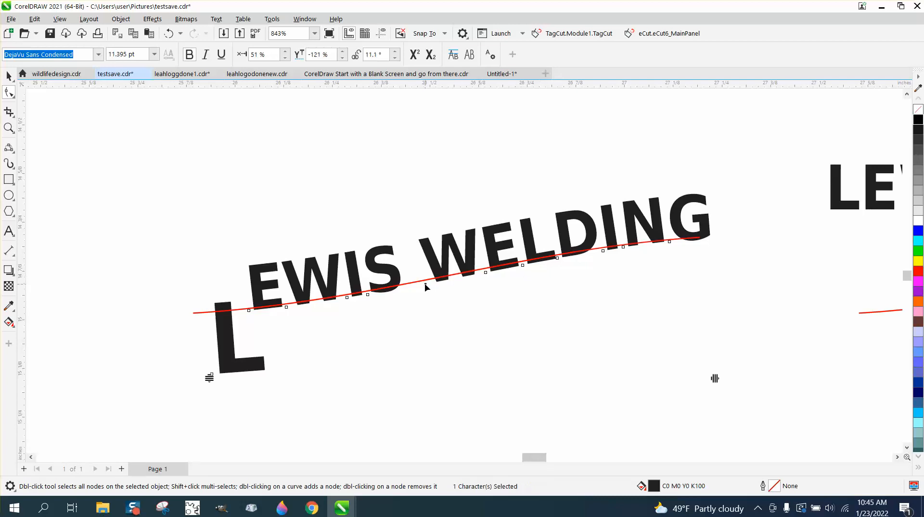
pyautogui.click(128, 53)
pyautogui.write('18')
pyautogui.press('Return')
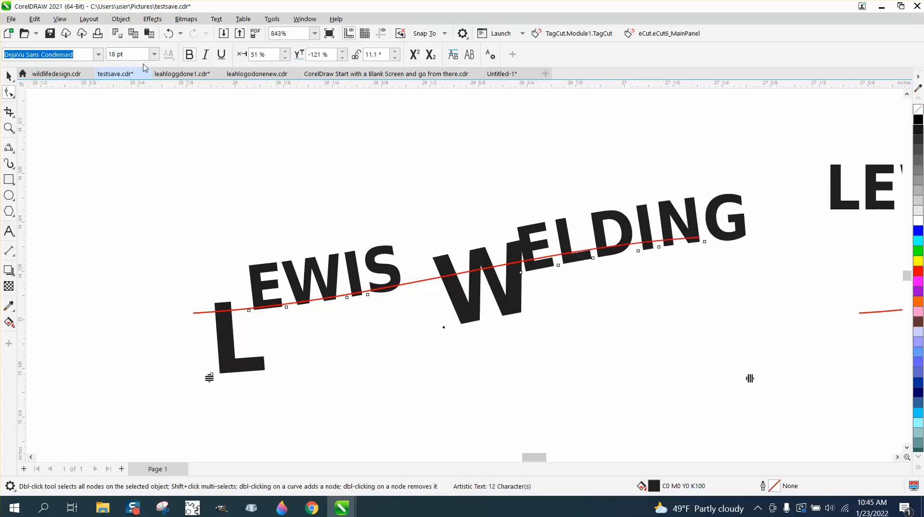
pyautogui.scroll(-1, 267, 164)
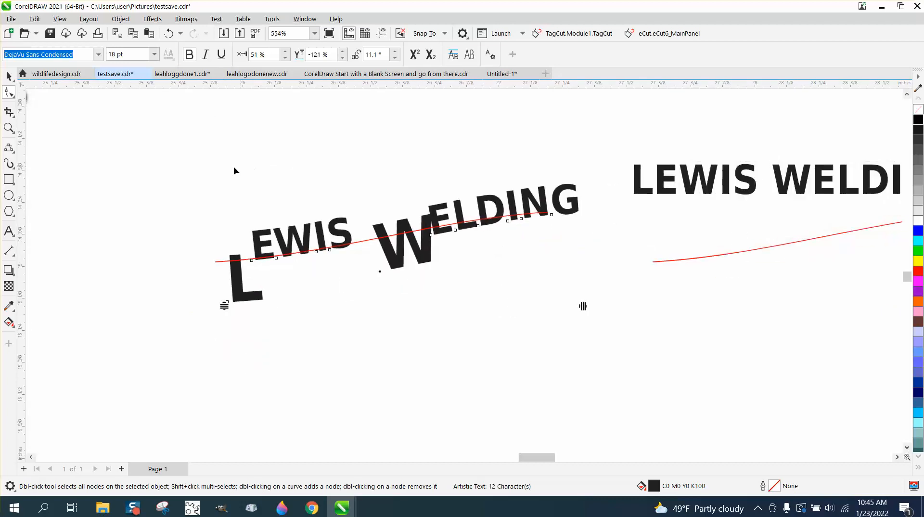
pyautogui.click(8, 76)
pyautogui.moveTo(141, 132); pyautogui.dragTo(552, 273)
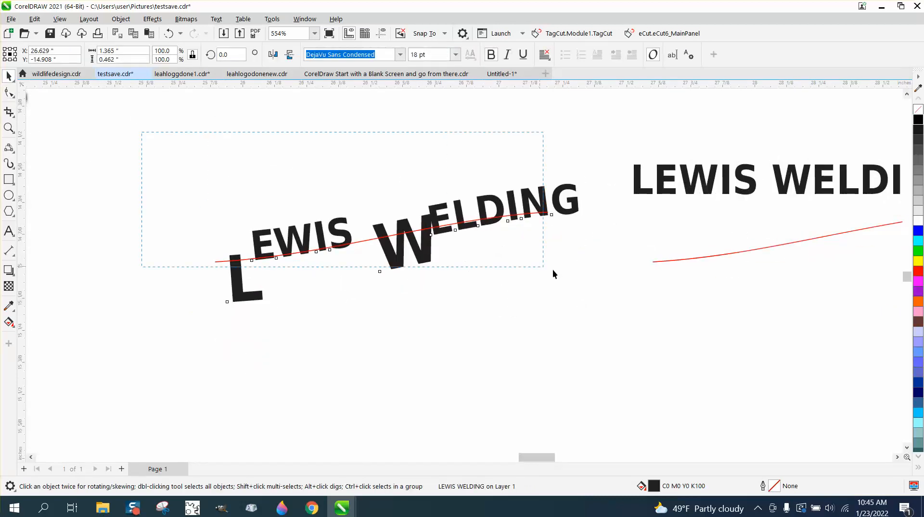
pyautogui.moveTo(636, 299); pyautogui.dragTo(645, 322)
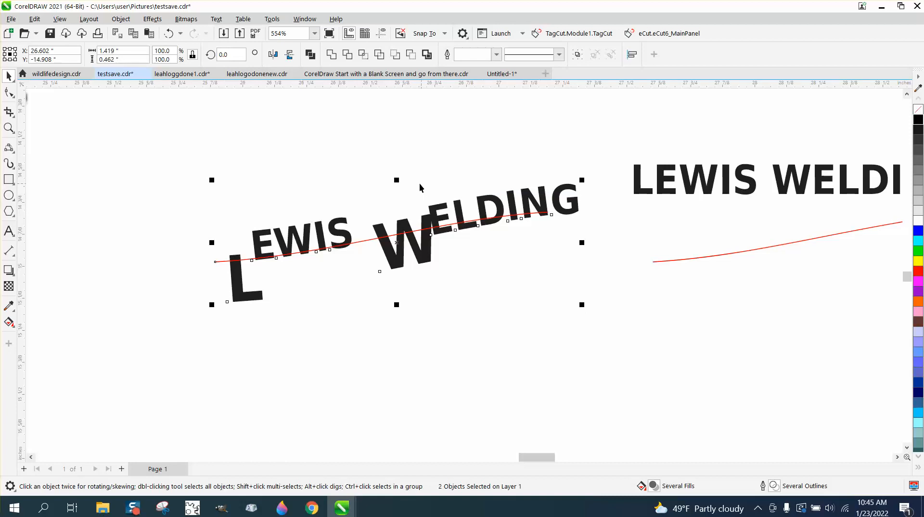
pyautogui.scroll(-1, 321, 150)
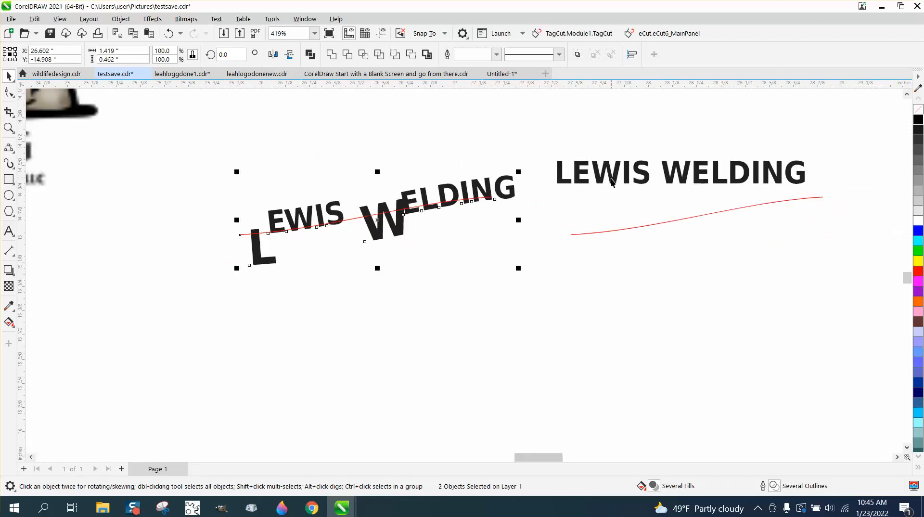
# Step: Set only the initial L of "LEWIS" in the straight text copy to 18 pt
pyautogui.click(573, 183)
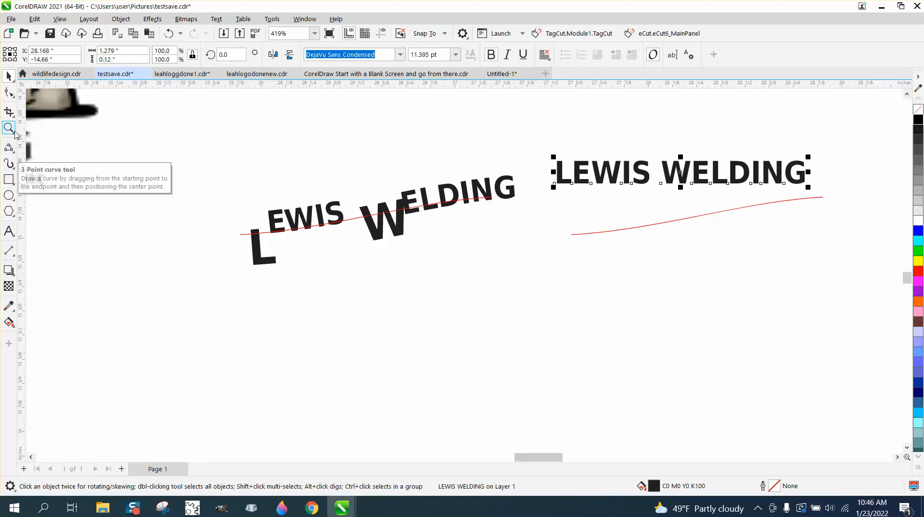
pyautogui.click(10, 94)
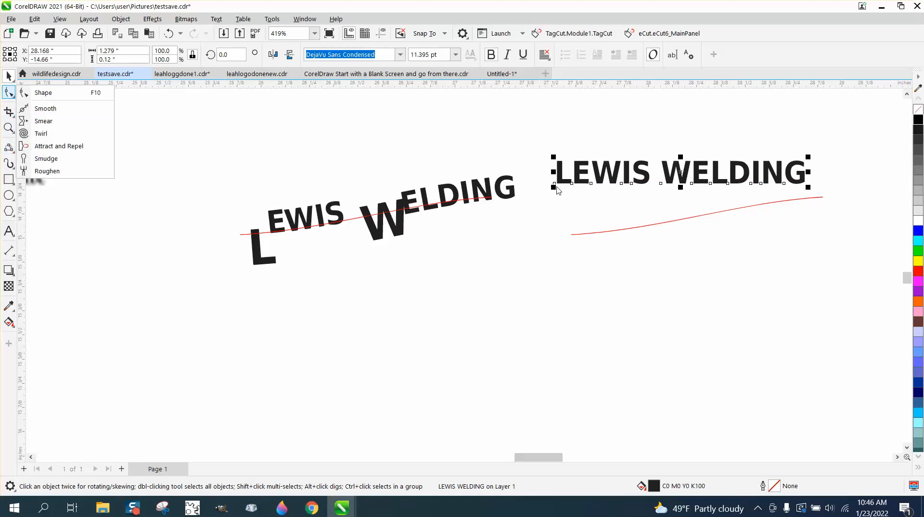
pyautogui.click(528, 172)
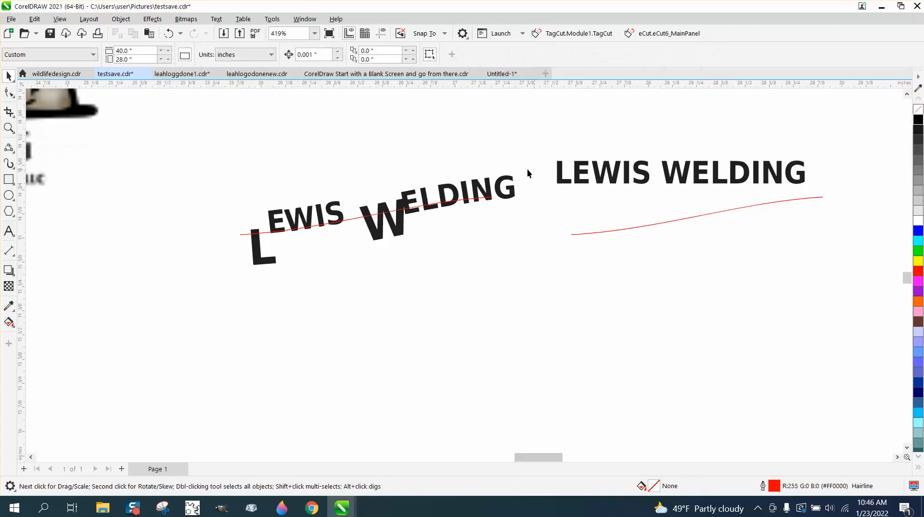
pyautogui.click(556, 180)
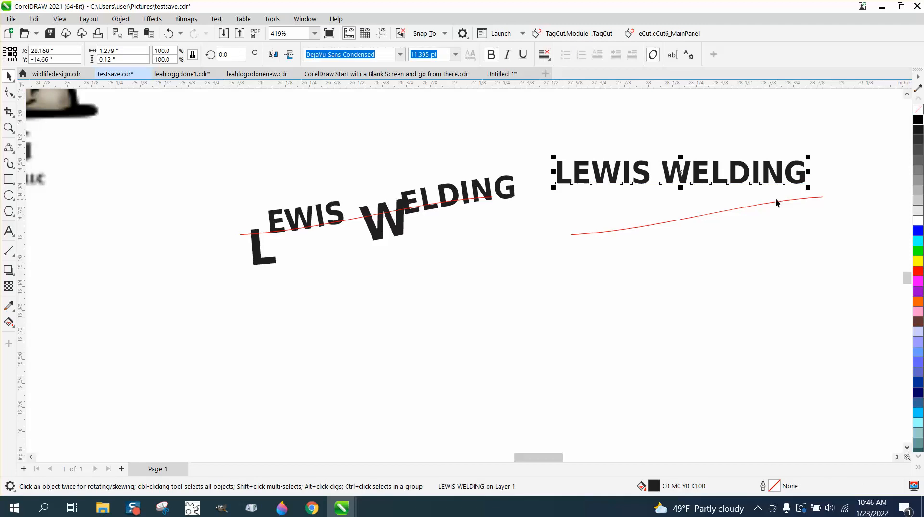
pyautogui.click(660, 183)
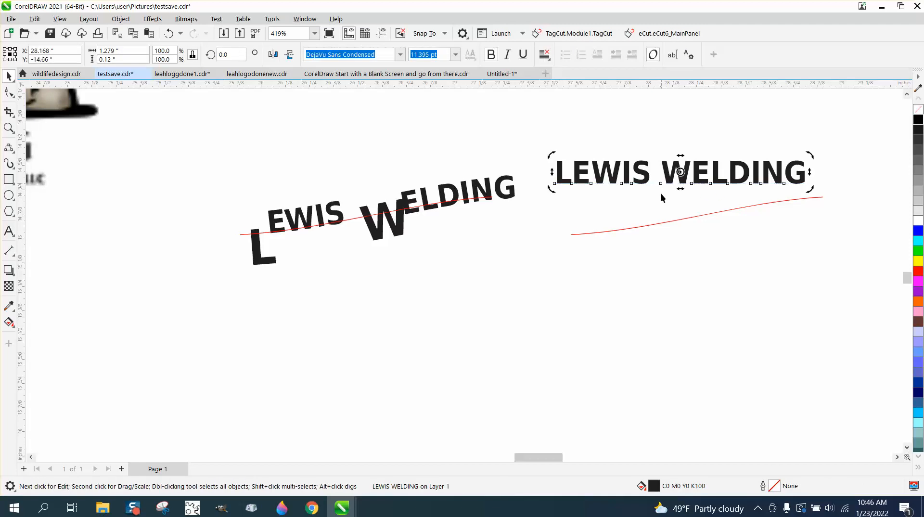
pyautogui.click(9, 127)
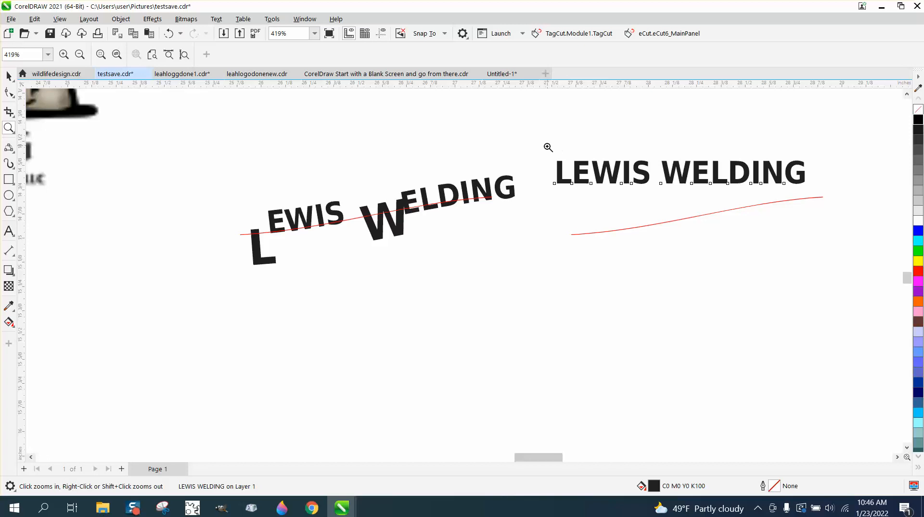
pyautogui.moveTo(546, 144); pyautogui.dragTo(652, 204)
pyautogui.click(9, 92)
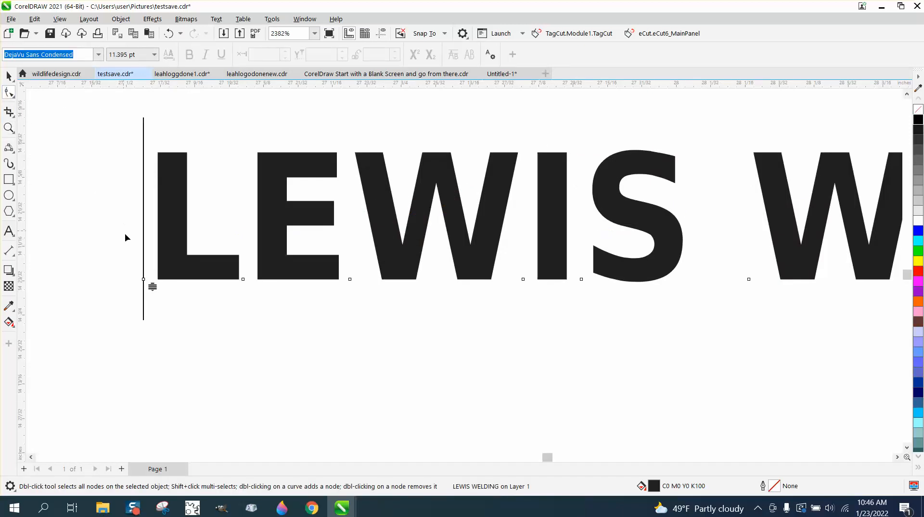
pyautogui.click(152, 286)
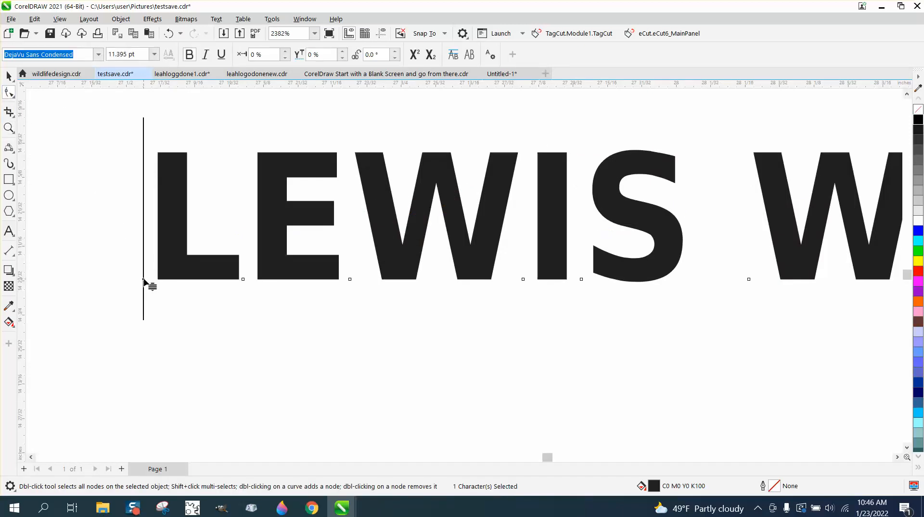
pyautogui.moveTo(139, 55); pyautogui.dragTo(100, 55)
pyautogui.write('18')
pyautogui.press('Return')
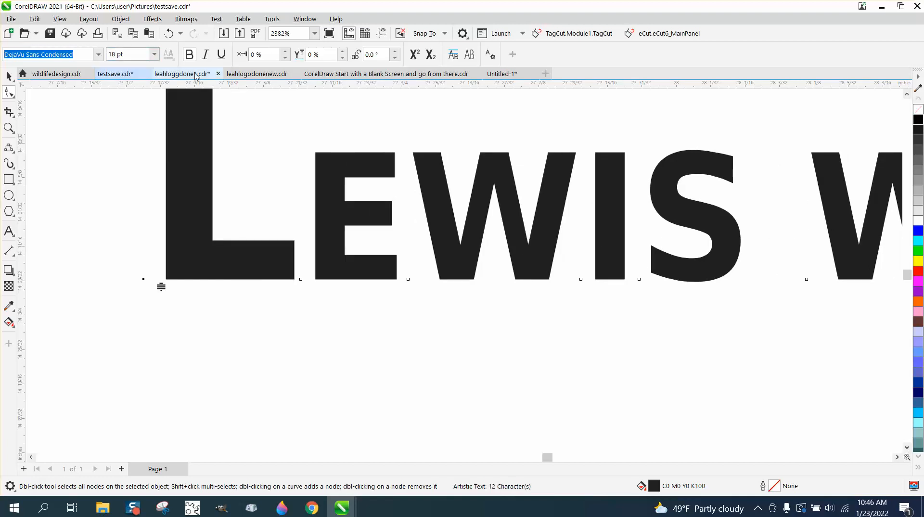
# Step: Set only the W of "WELDING" in the straight text copy to 18 pt
pyautogui.scroll(-1, 237, 241)
pyautogui.scroll(-3, 237, 240)
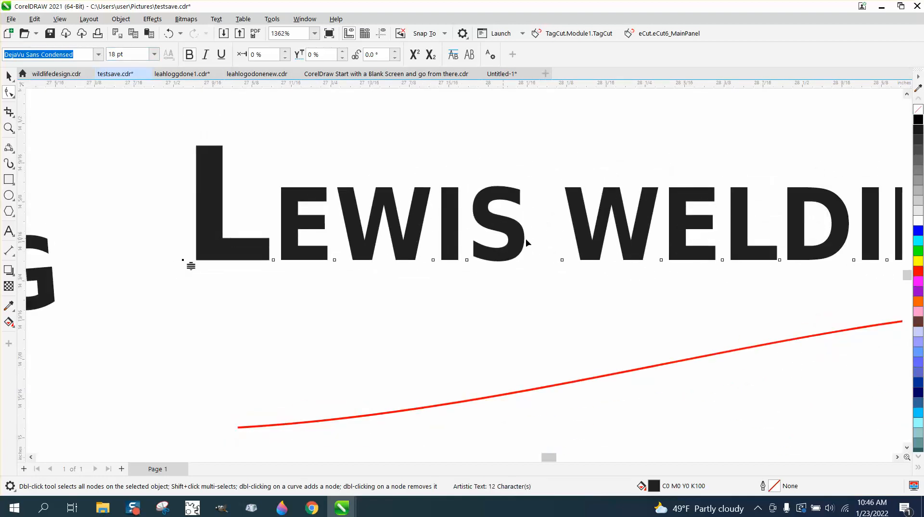
pyautogui.click(563, 260)
pyautogui.click(127, 55)
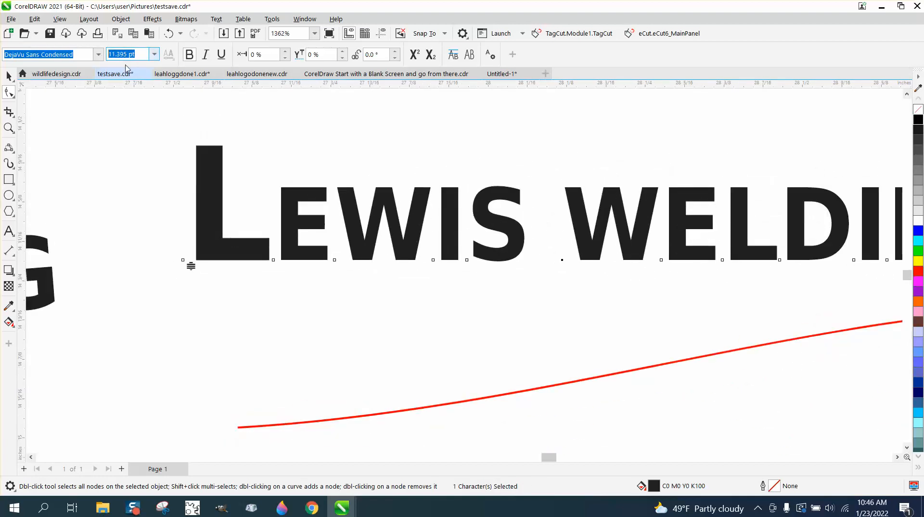
pyautogui.write('18')
pyautogui.press('Return')
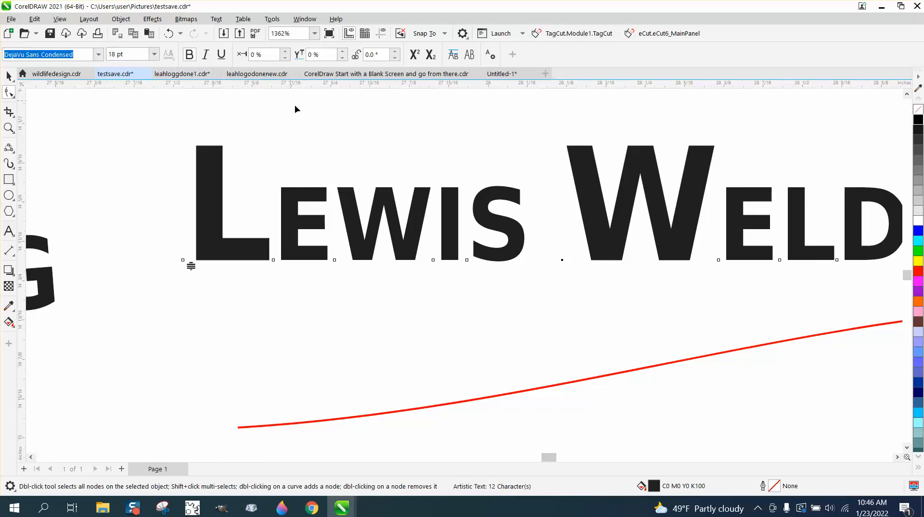
# Step: Try to fit the straight "LEWIS WELDING" text to the red curve below it, then undo the fit
pyautogui.scroll(-3, 271, 154)
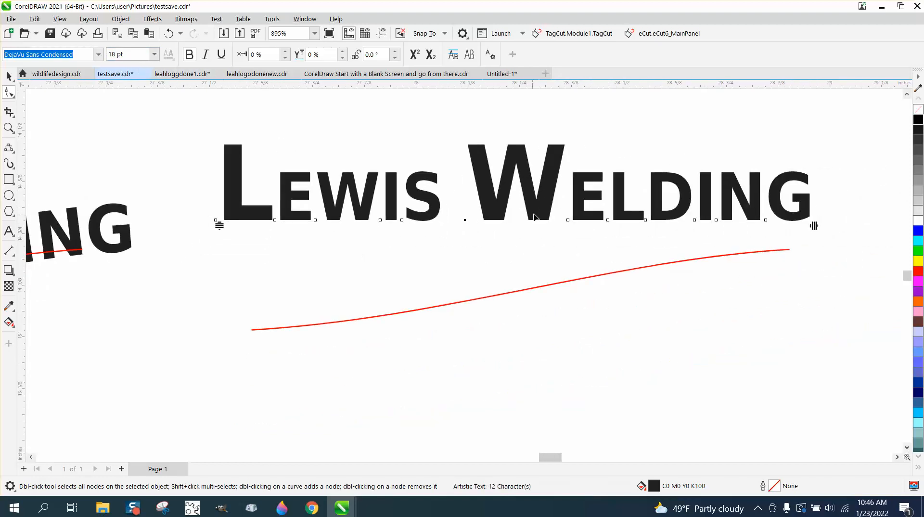
pyautogui.click(9, 76)
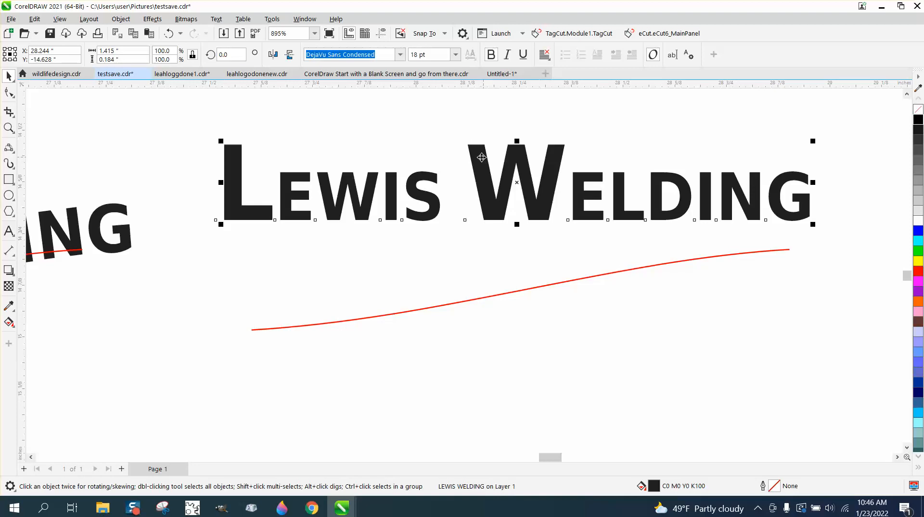
pyautogui.click(217, 20)
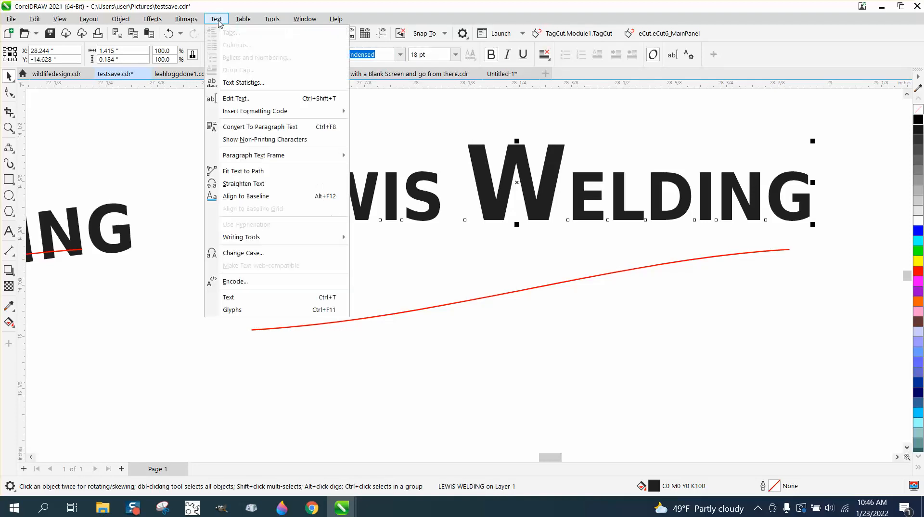
pyautogui.click(250, 170)
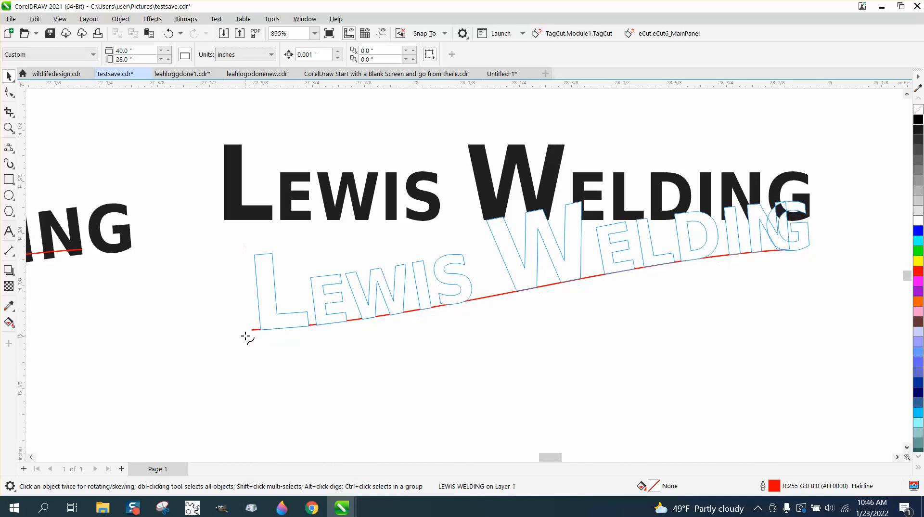
pyautogui.click(247, 338)
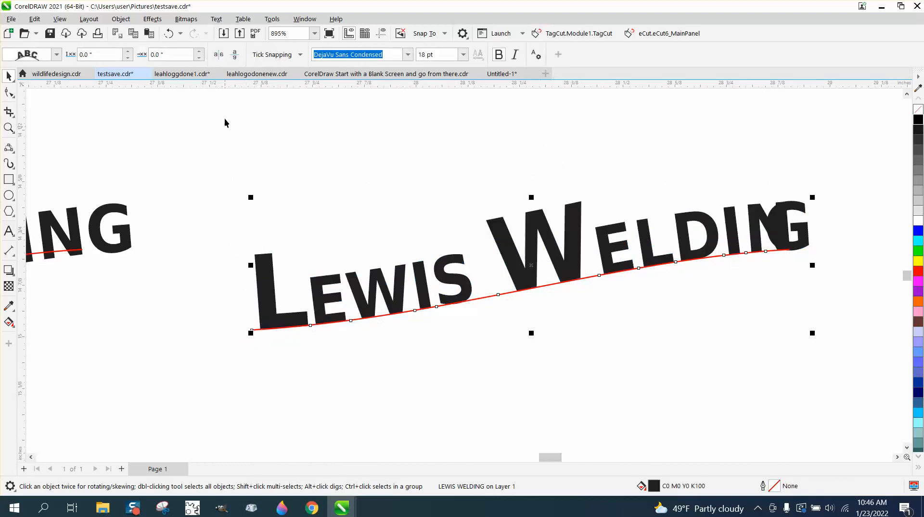
pyautogui.click(172, 36)
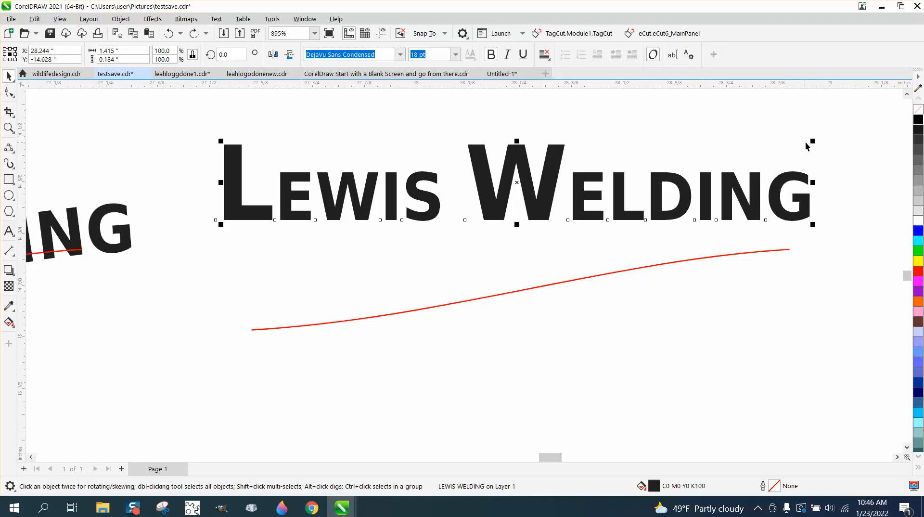
# Step: Scale the straight "LEWIS WELDING" text proportionally to about 1.31 inches wide and fit it to the red curve below
pyautogui.moveTo(813, 141); pyautogui.dragTo(769, 146)
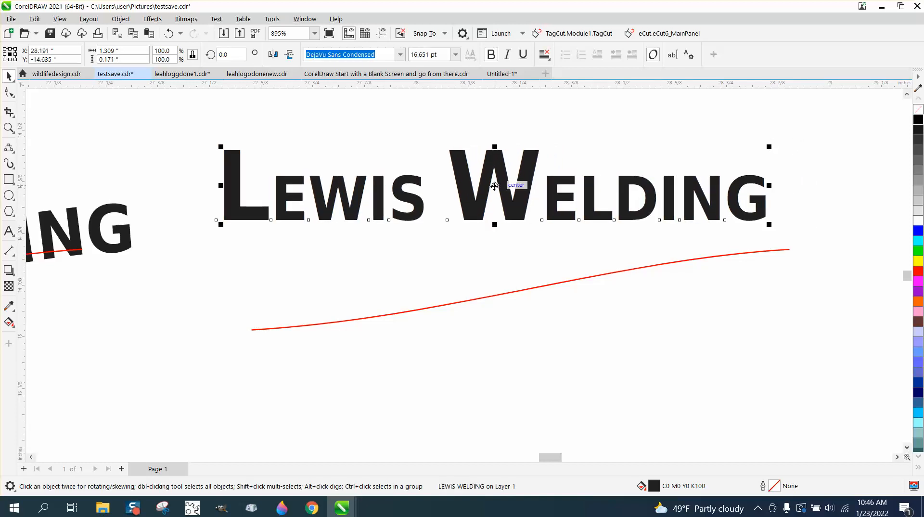
pyautogui.moveTo(494, 186); pyautogui.dragTo(501, 297)
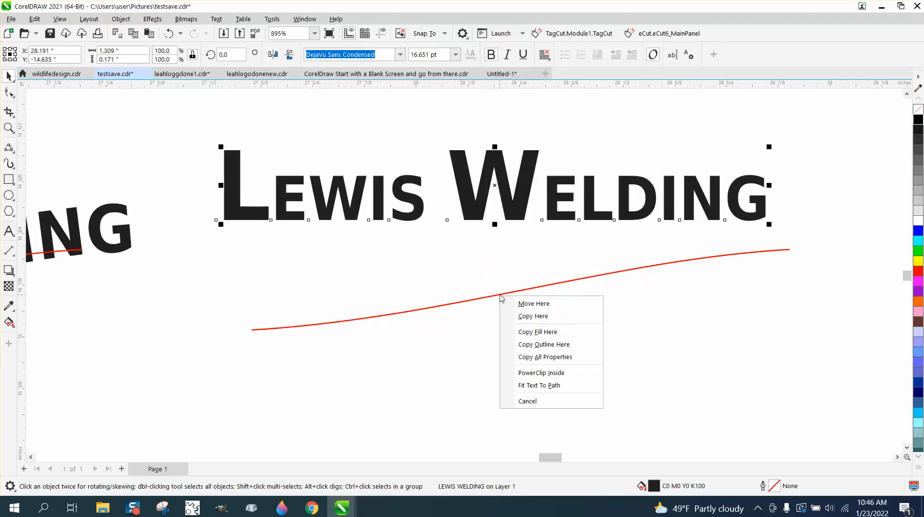
pyautogui.click(552, 385)
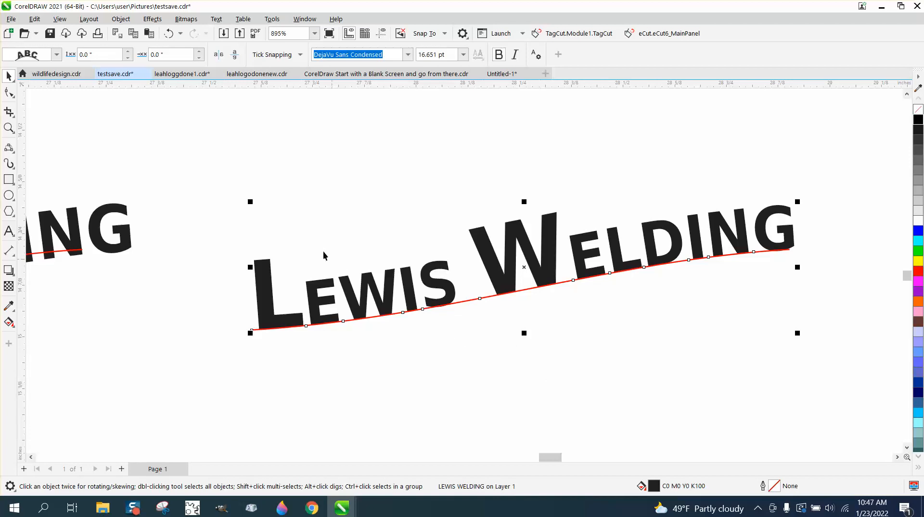
# Step: Break the newly fitted "LEWIS WELDING" text apart from its red path and select only the text
pyautogui.moveTo(201, 171); pyautogui.dragTo(896, 367)
pyautogui.click(121, 19)
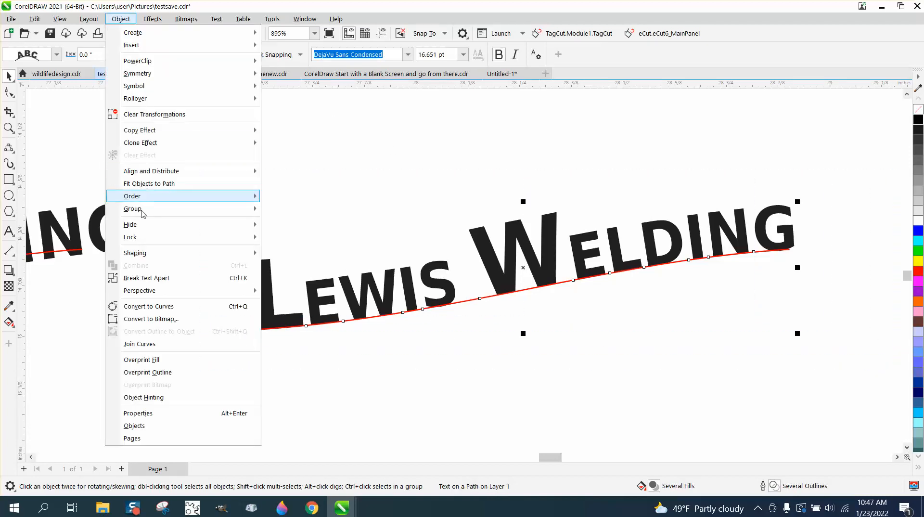
pyautogui.click(154, 278)
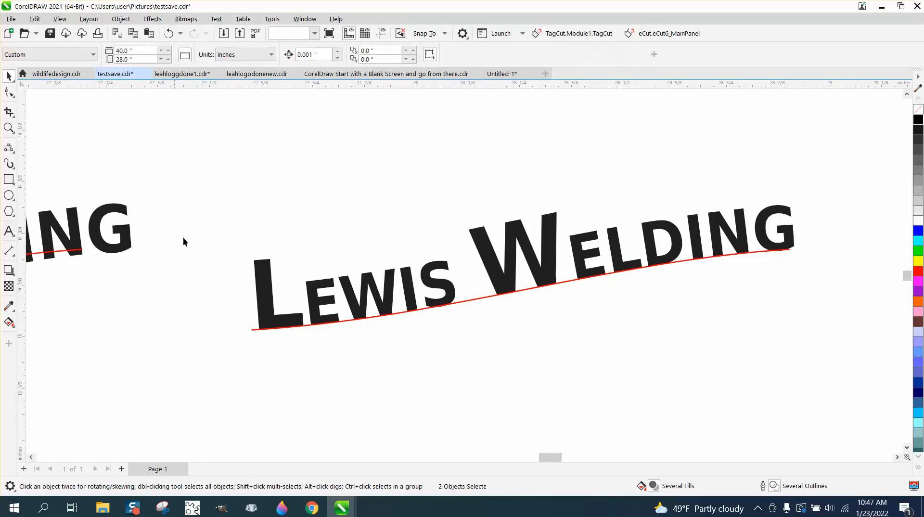
pyautogui.click(264, 271)
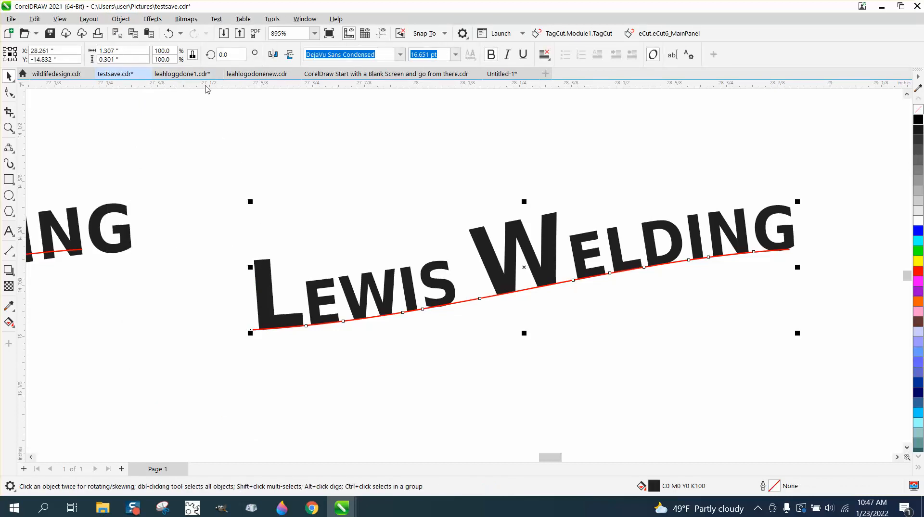
# Step: Break the curved "LEWIS WELDING" text apart into its two words, and each word into individual letters
pyautogui.hotkey('ctrl', 'k')
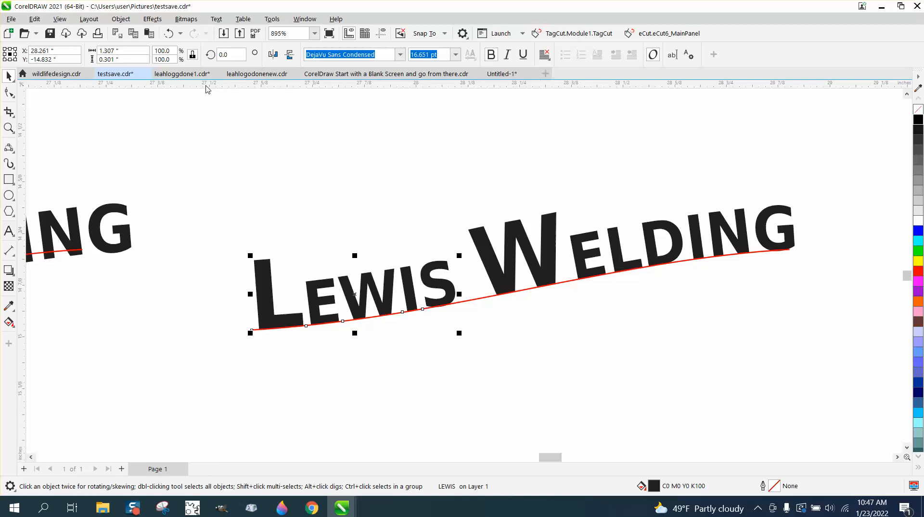
pyautogui.hotkey('ctrl', 'k')
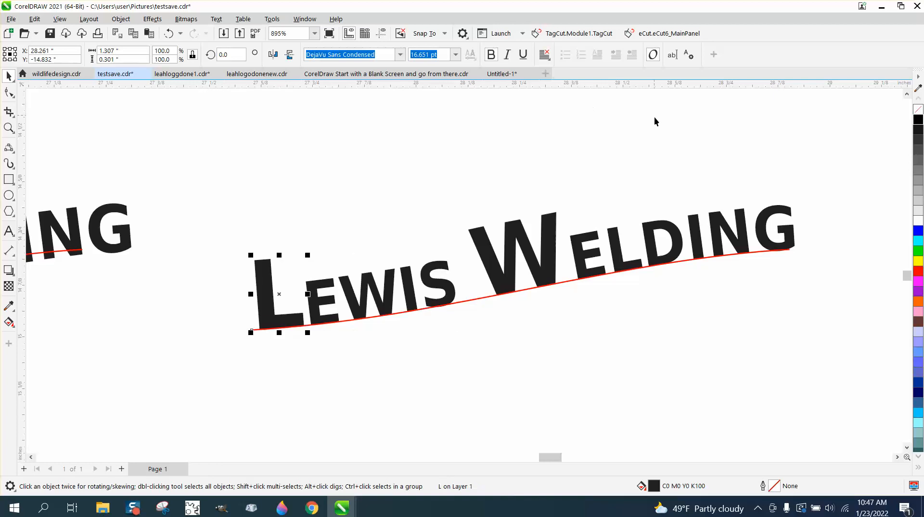
pyautogui.click(552, 235)
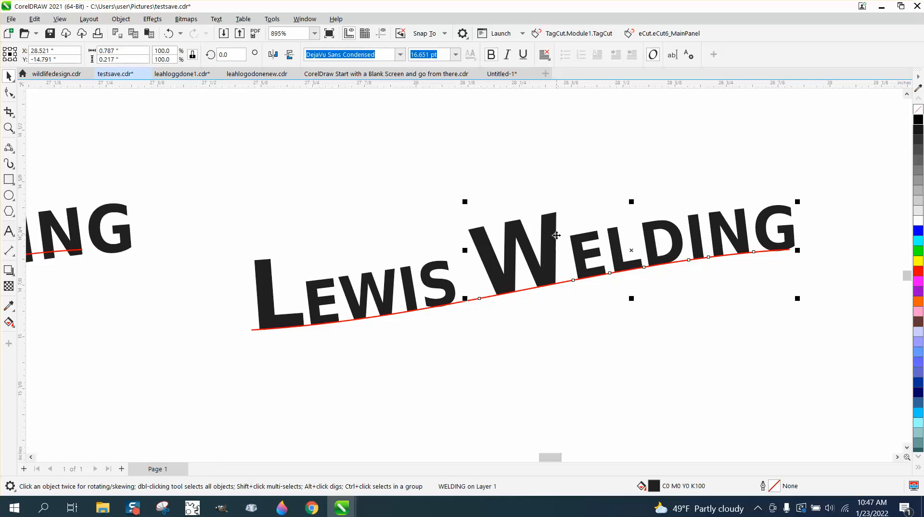
pyautogui.hotkey('ctrl', 'k')
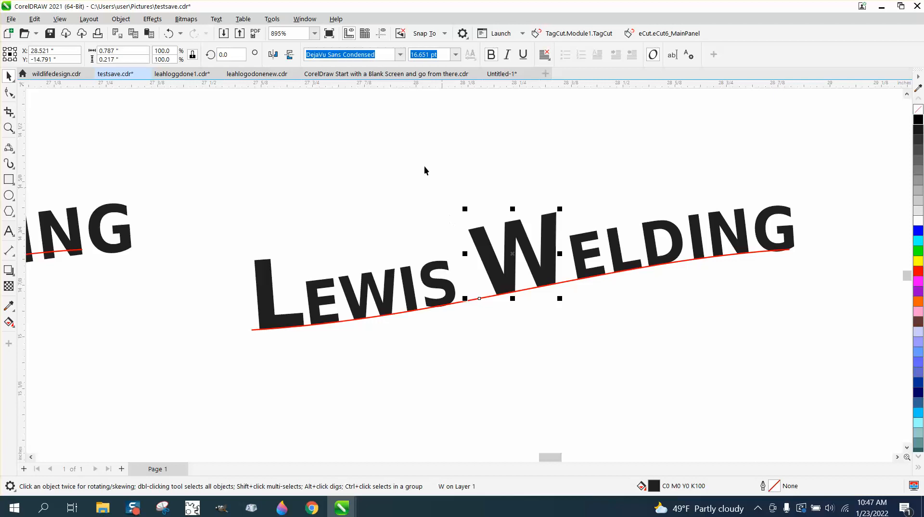
# Step: Move the large initials L and W down about 0.04 inch and slightly right so their bases drop below the red curve
pyautogui.click(265, 295)
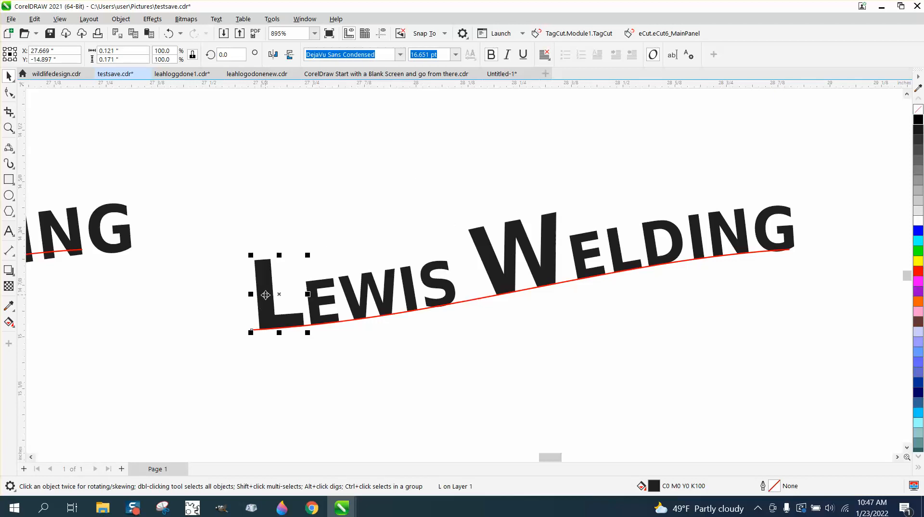
pyautogui.click(8, 129)
pyautogui.moveTo(221, 246); pyautogui.dragTo(529, 387)
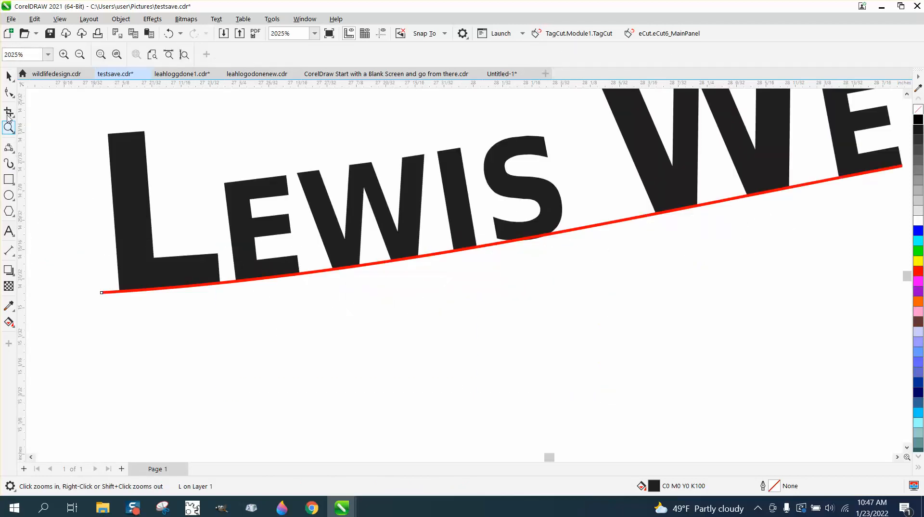
pyautogui.click(8, 75)
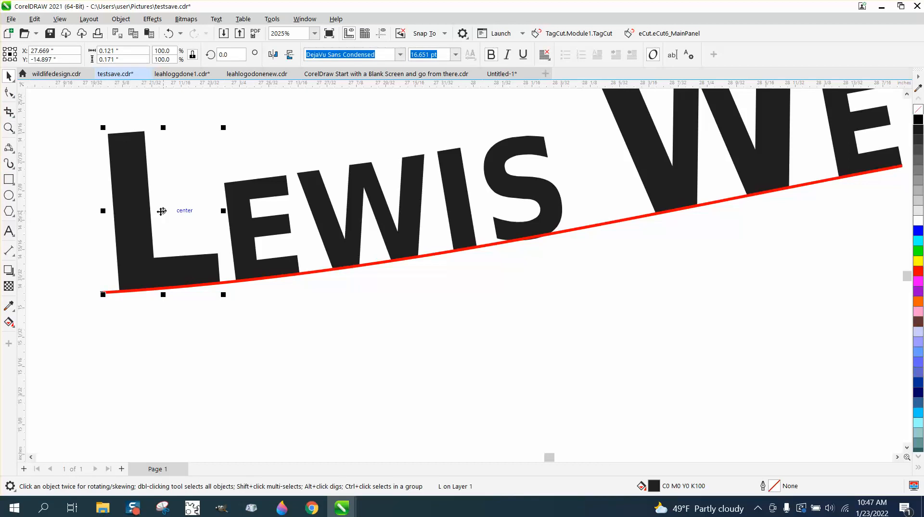
pyautogui.moveTo(162, 211); pyautogui.dragTo(174, 250)
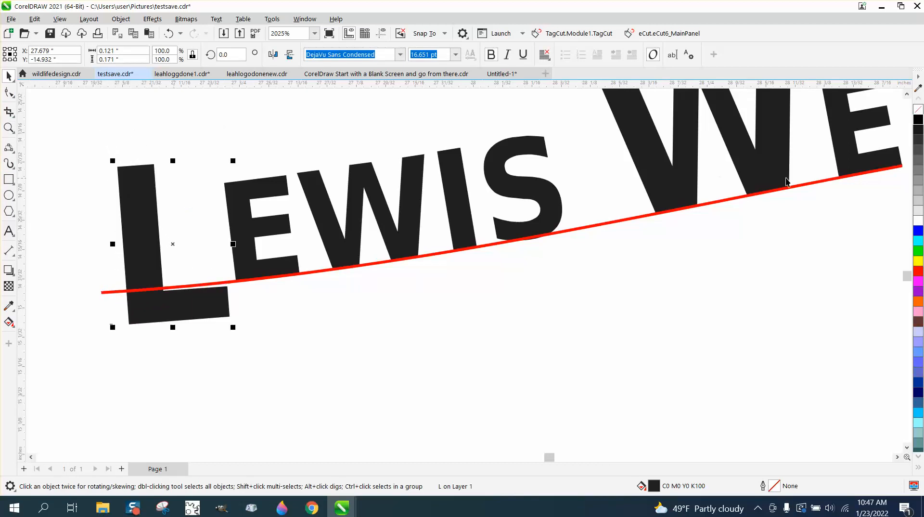
pyautogui.moveTo(738, 156); pyautogui.dragTo(751, 199)
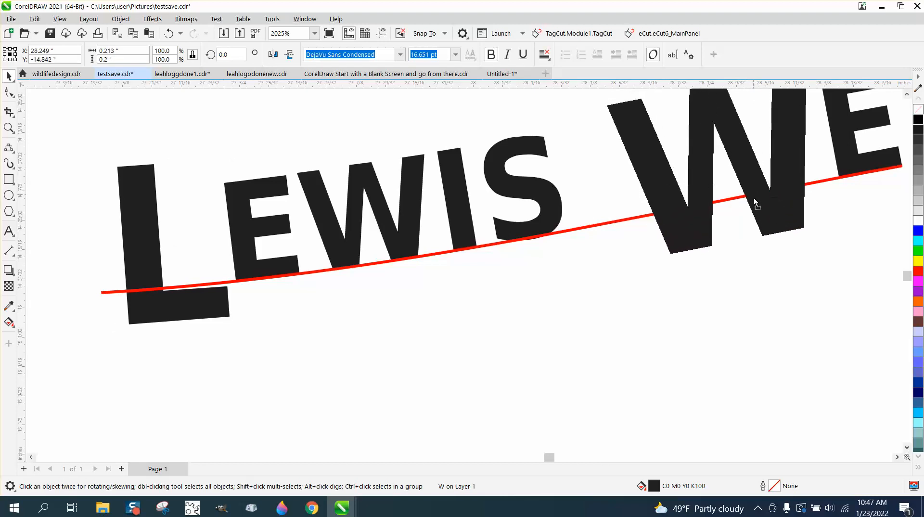
# Step: Delete the red curve under the separated lettering and shift the large W slightly up and right, closer to "ELDING"
pyautogui.click(635, 217)
pyautogui.press('Delete')
pyautogui.scroll(-2, 409, 223)
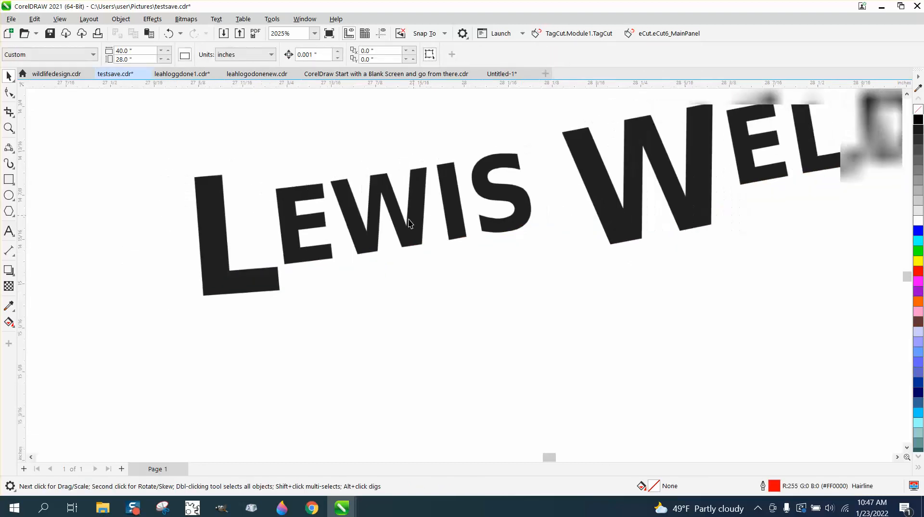
pyautogui.scroll(-2, 410, 223)
pyautogui.moveTo(629, 237); pyautogui.dragTo(636, 224)
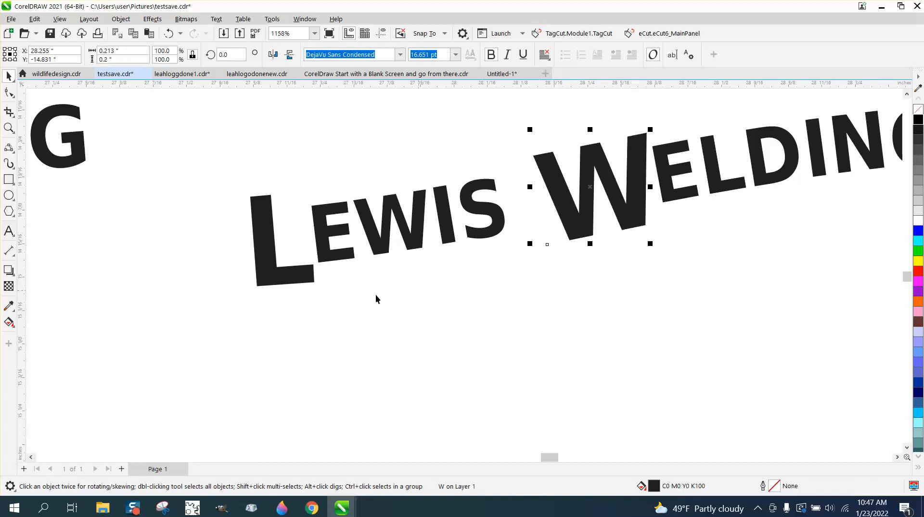
# Step: Compare the rebuilt "Lewis Welding" lettering with the original lettering under the welder image and with the earlier copy
pyautogui.scroll(-4, 302, 283)
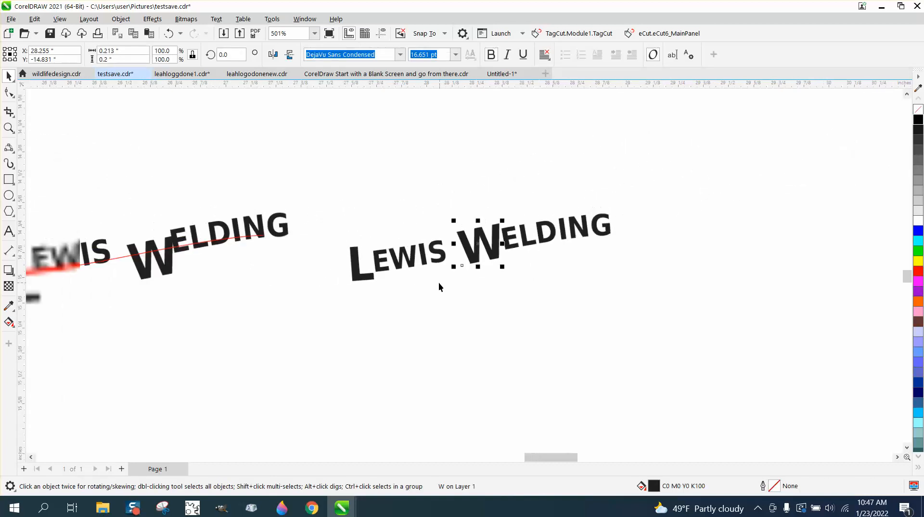
pyautogui.scroll(-3, 438, 281)
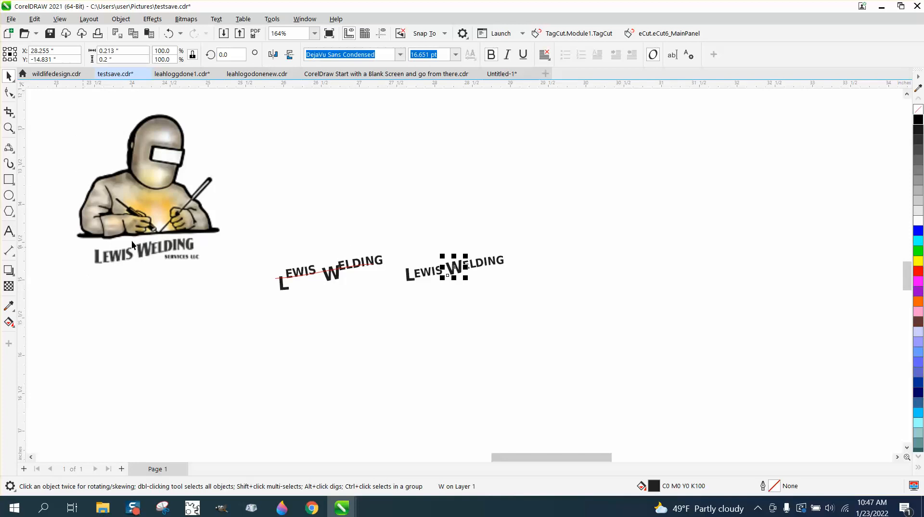
pyautogui.click(9, 128)
pyautogui.moveTo(71, 238); pyautogui.dragTo(215, 261)
pyautogui.scroll(-4, 214, 261)
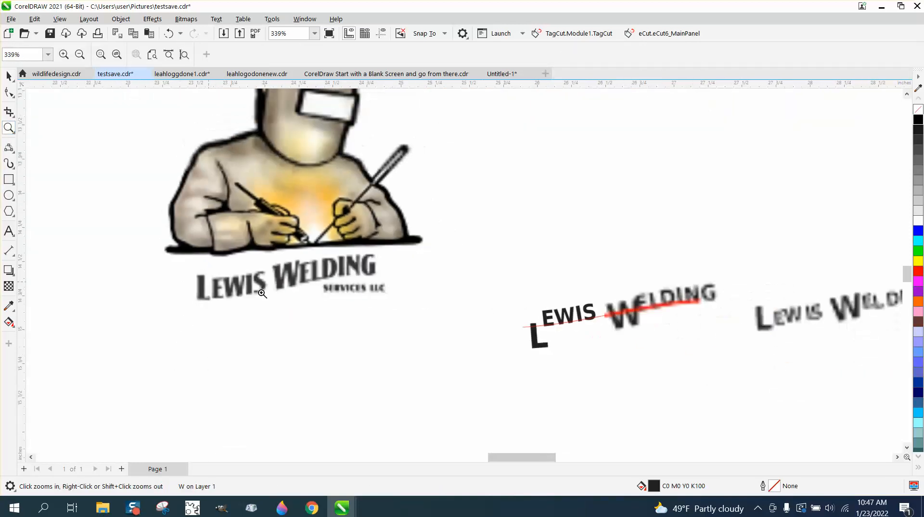
pyautogui.scroll(-1, 616, 287)
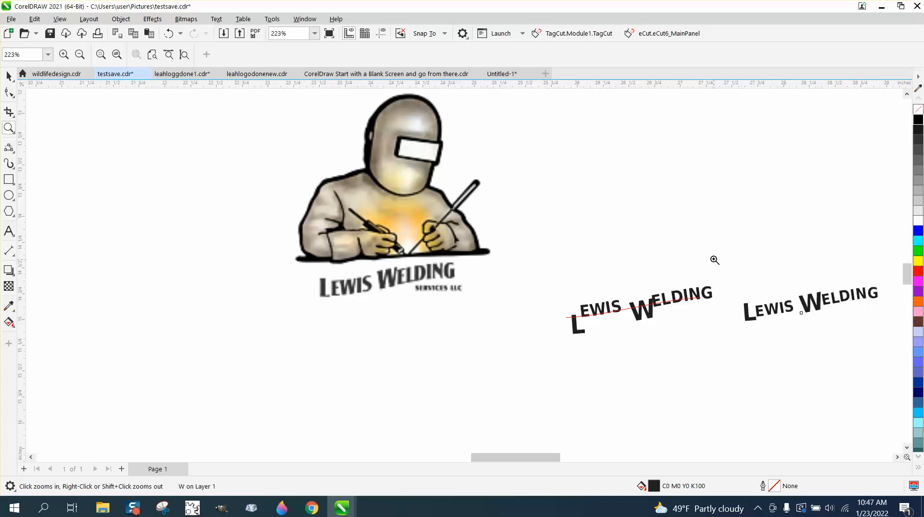
pyautogui.moveTo(717, 266); pyautogui.dragTo(888, 354)
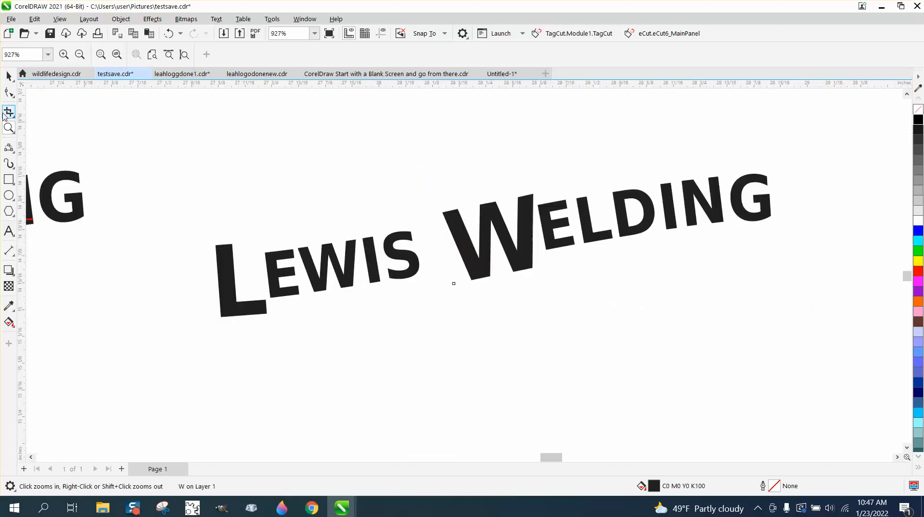
pyautogui.click(8, 76)
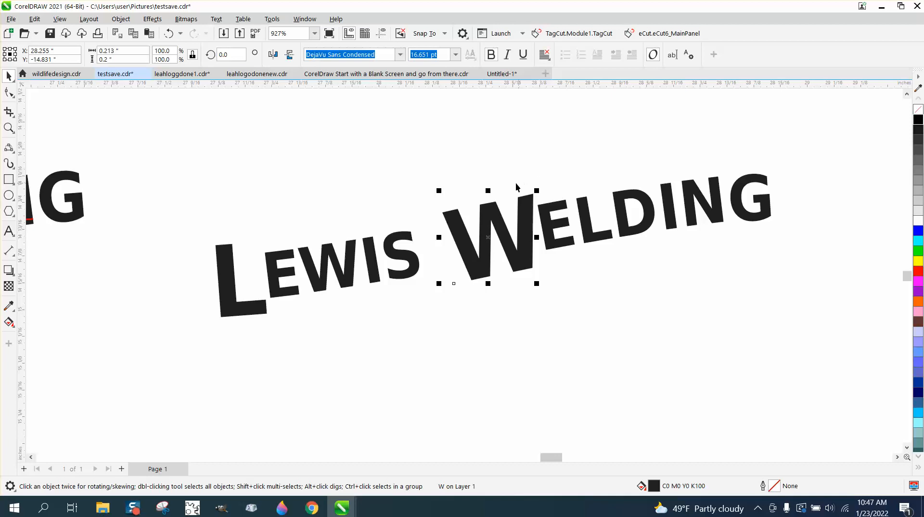
pyautogui.scroll(-3, 516, 186)
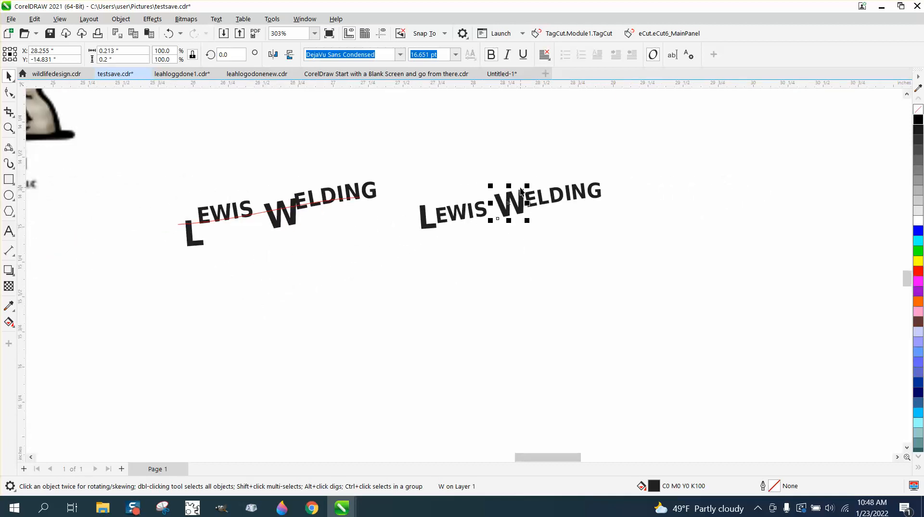